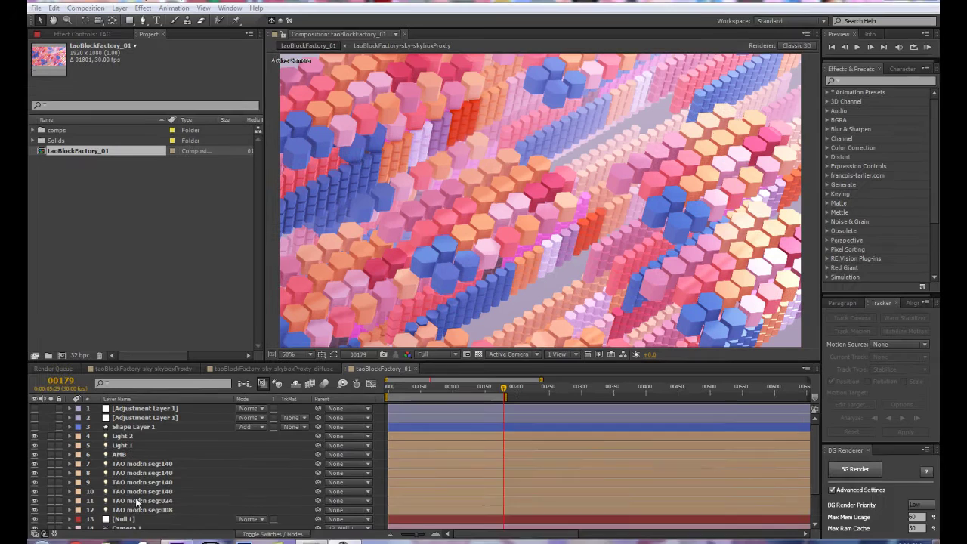
Step: Turn off Depth of Field in Camera 1's options, and collapse the camera layer
scroll(114, 521, down, 3)
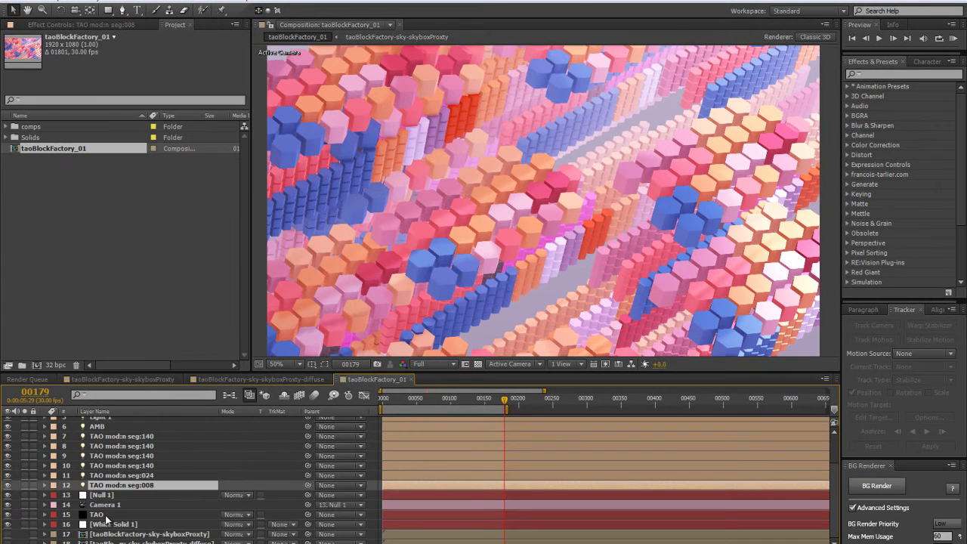
click(109, 516)
scroll(111, 470, up, 3)
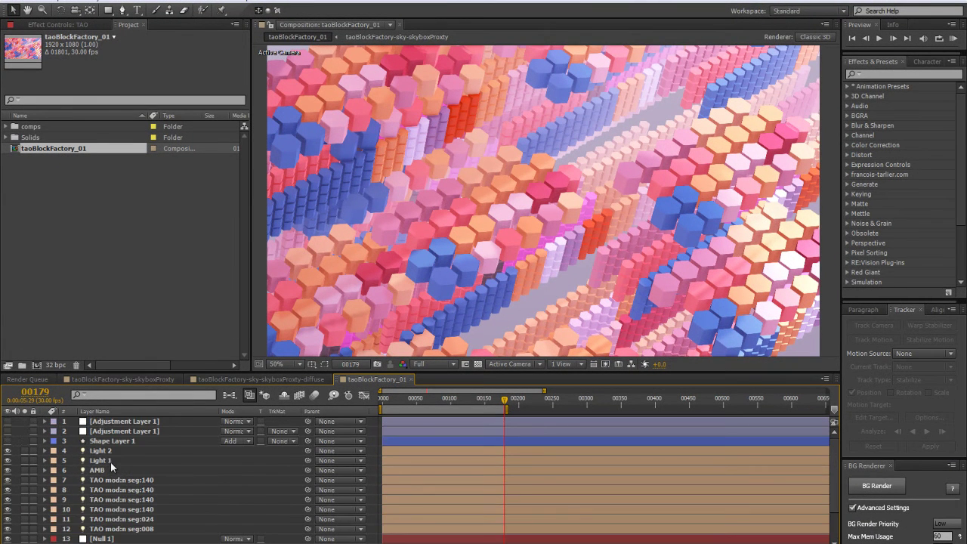
scroll(111, 461, down, 3)
click(107, 505)
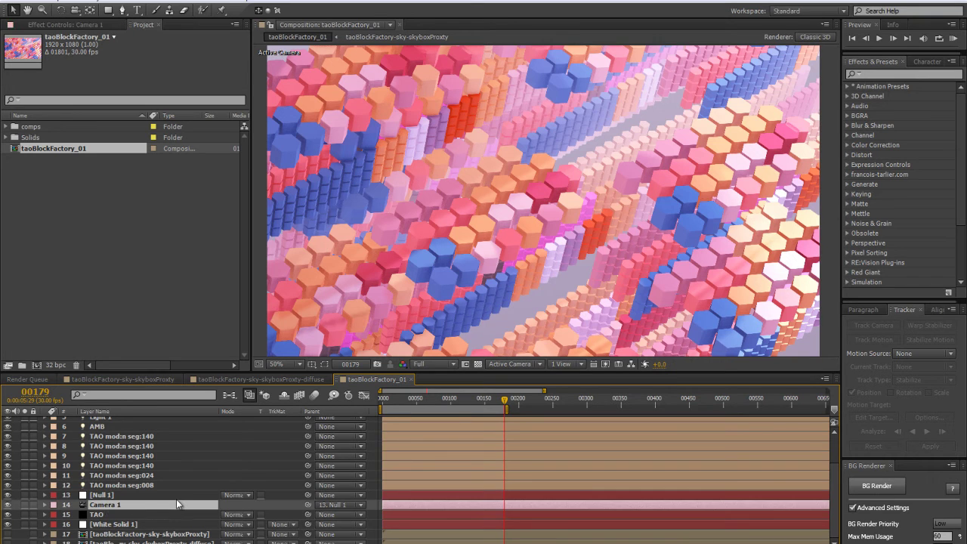
key(a)
key(a)
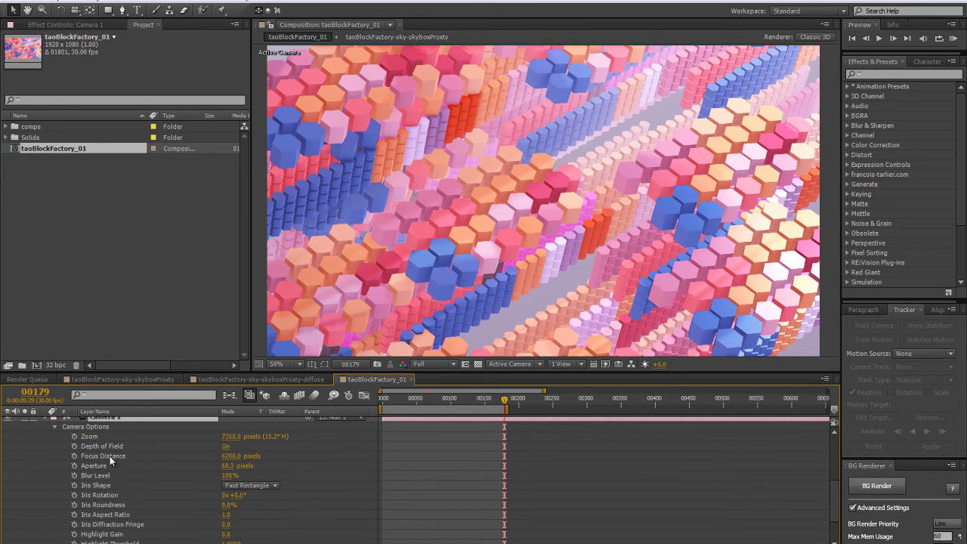
click(227, 446)
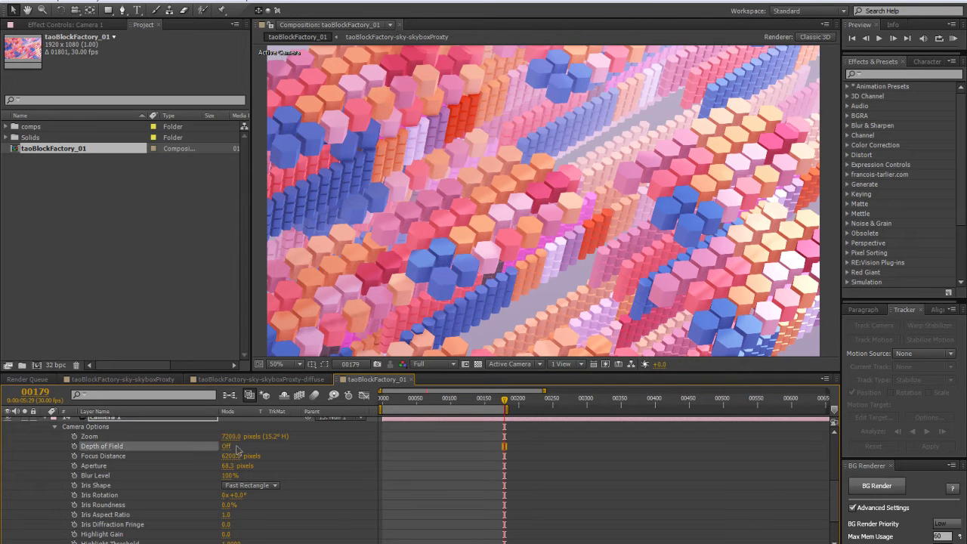
scroll(198, 458, up, 2)
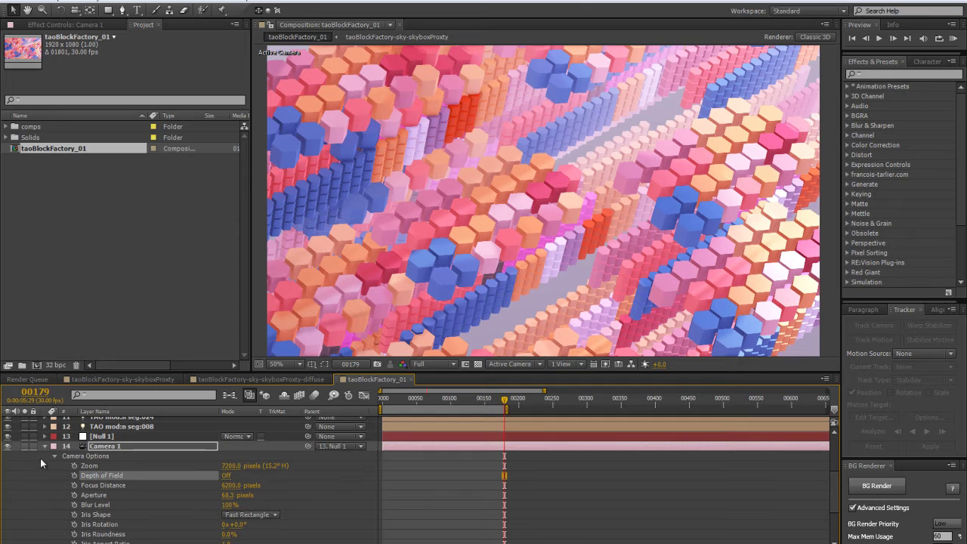
click(44, 447)
scroll(106, 472, up, 3)
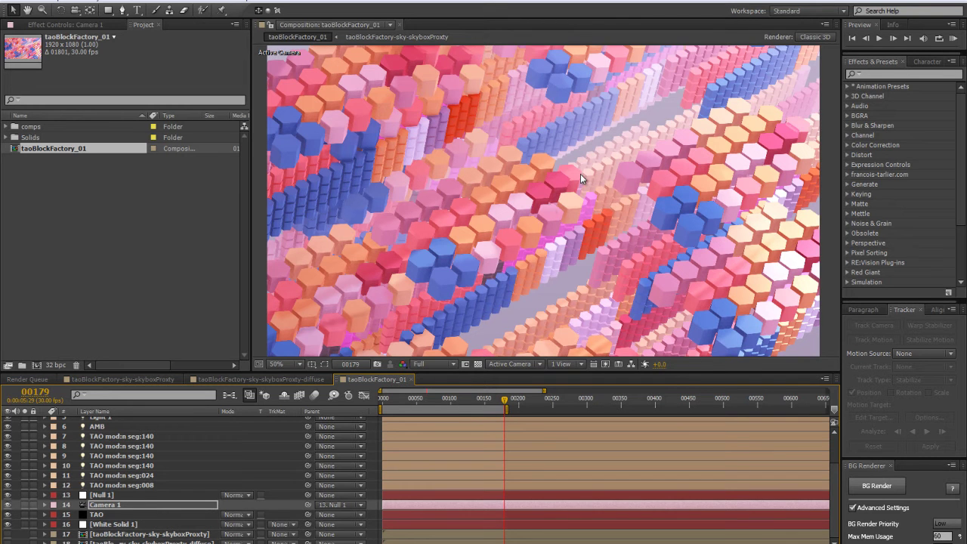
click(109, 506)
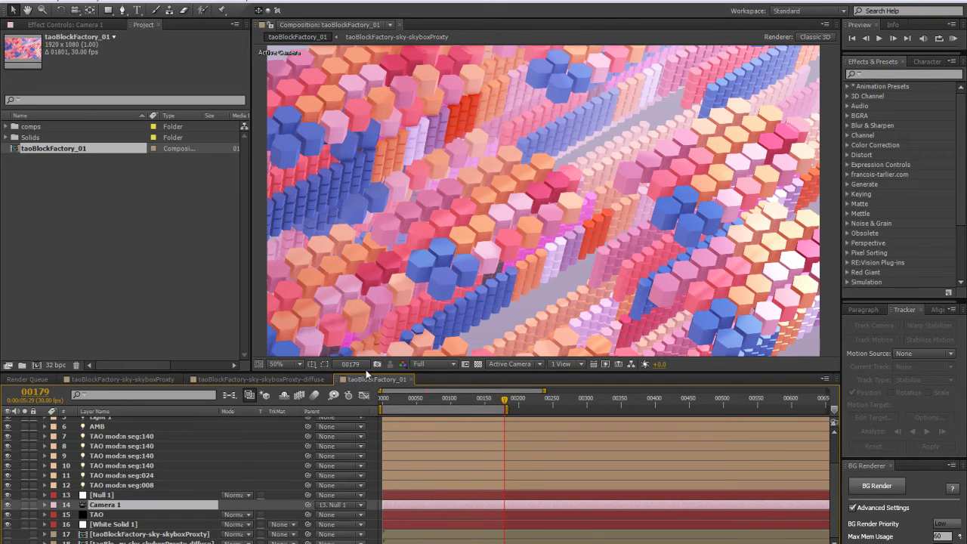
scroll(113, 478, up, 3)
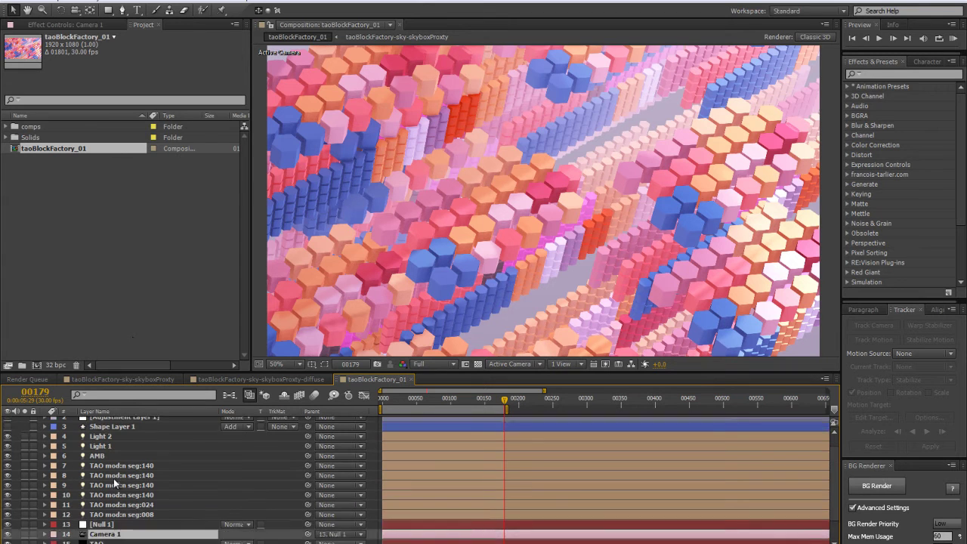
drag(6, 441, 7, 421)
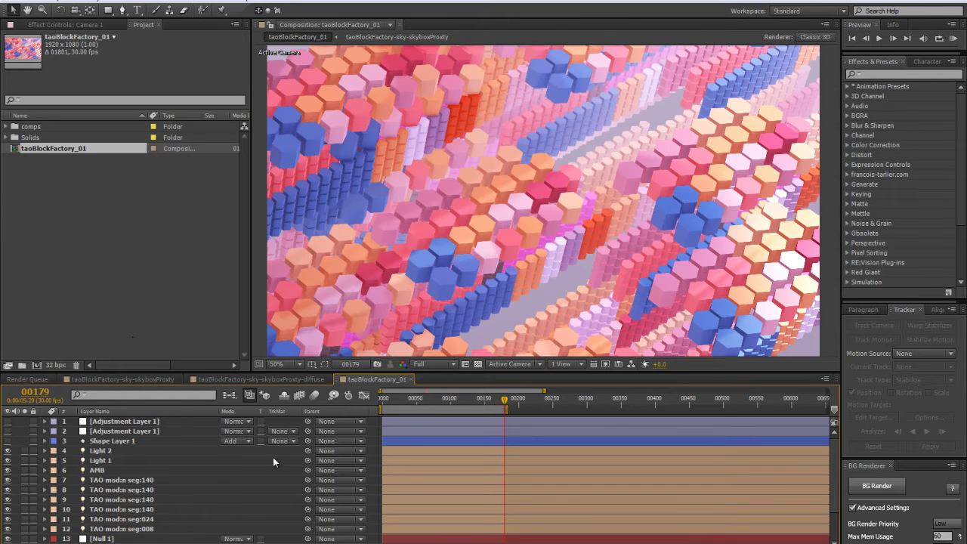
Step: Duplicate the taoBlockFactory_01 composition and rename the copy taoBlockFactory_01-DOF
click(65, 148)
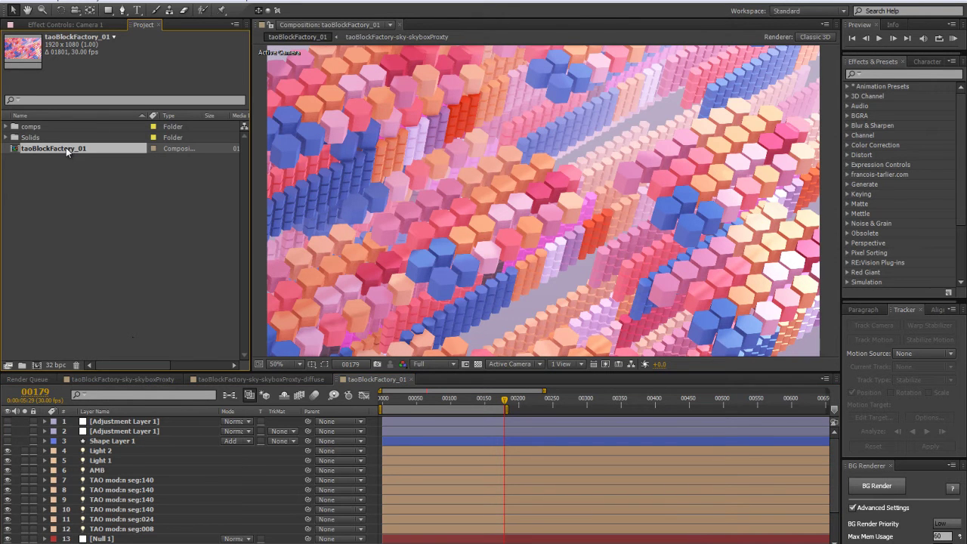
key(ctrl+d)
key(Return)
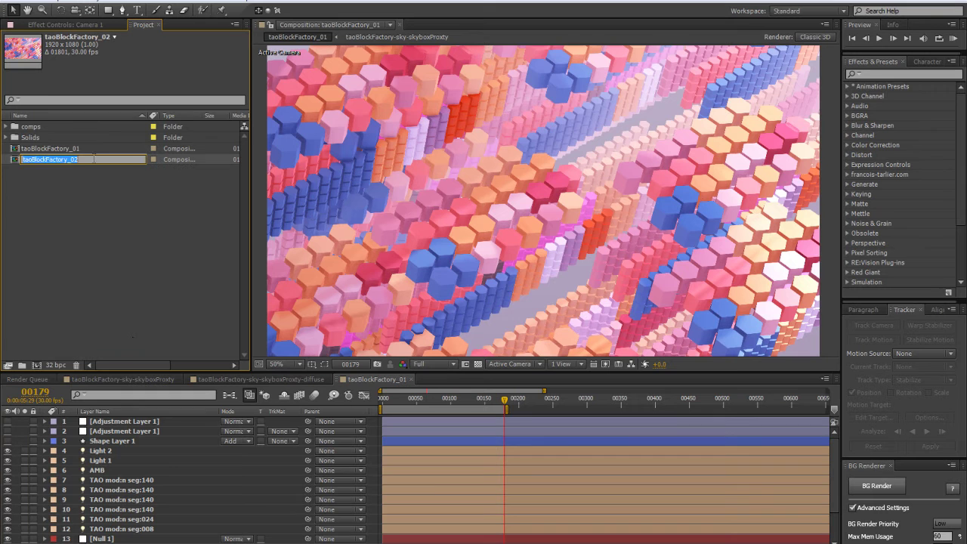
click(92, 159)
key(BackSpace)
key(Return)
Step: Rename the original taoBlockFactory_01 composition as taoBlockFactory_01-MASTER
click(112, 150)
key(Return)
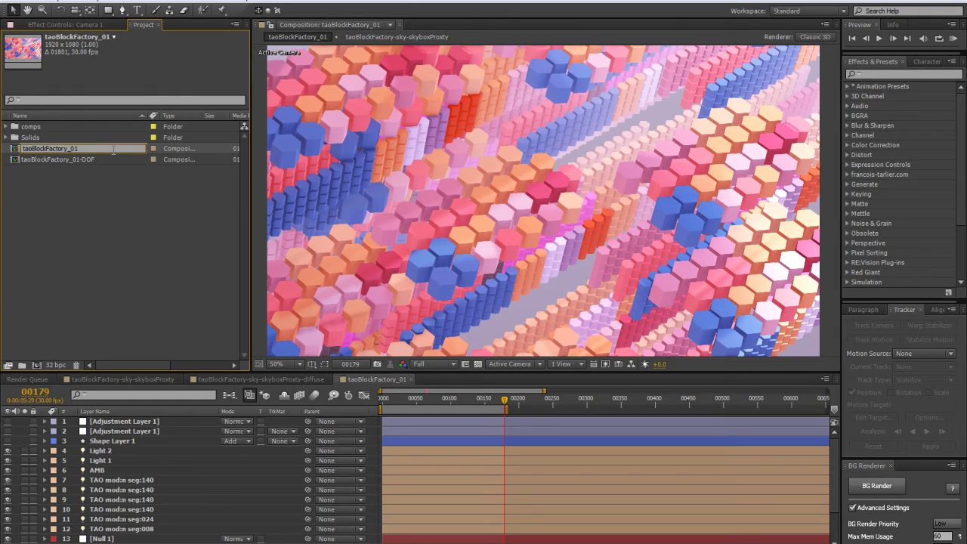
text(-MASTER)
key(Return)
Step: Open taoBlockFactory_01-DOF and dock its timeline beside the MASTER timeline, with both set to frame 0
double_click(106, 148)
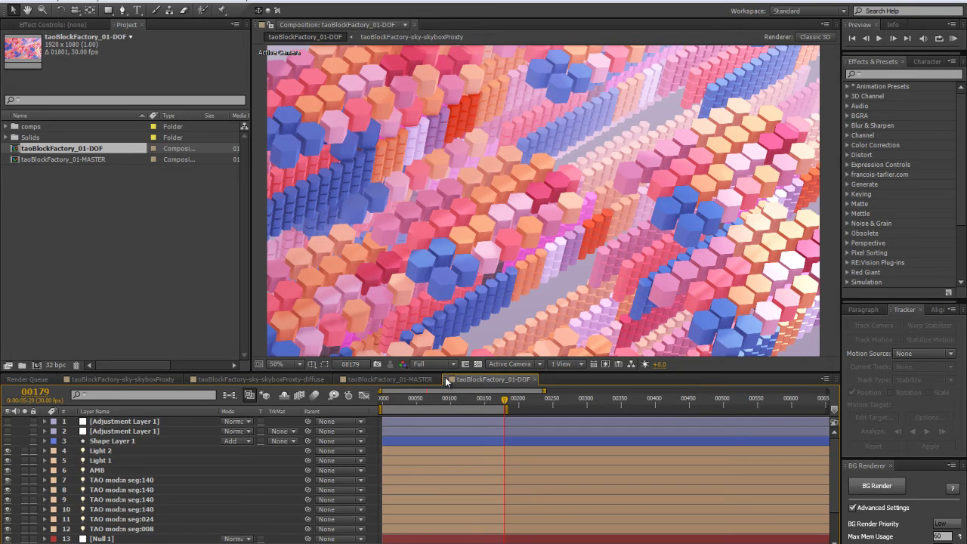
drag(447, 379, 831, 429)
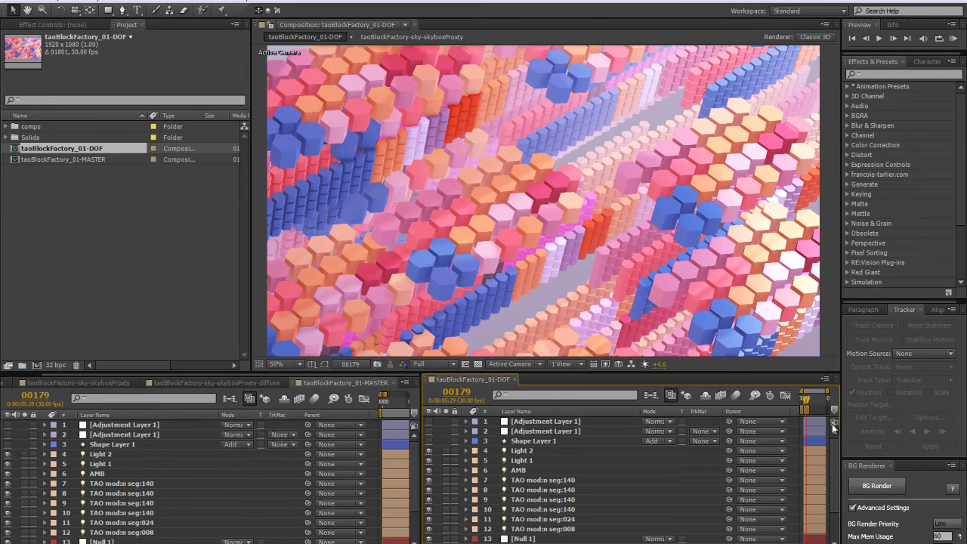
click(144, 483)
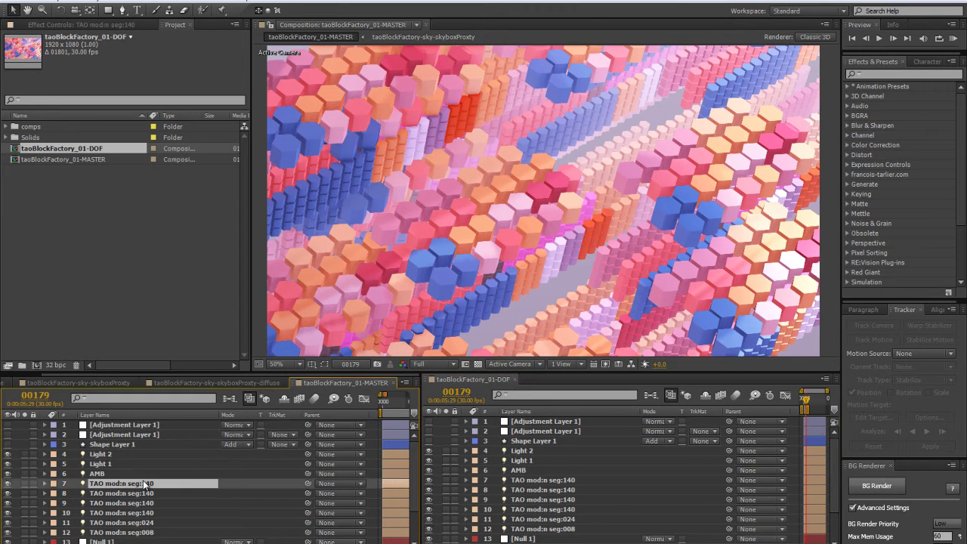
click(663, 478)
Step: Reveal Camera 1's Position, Point of Interest and rotation properties in the MASTER timeline
scroll(195, 488, down, 5)
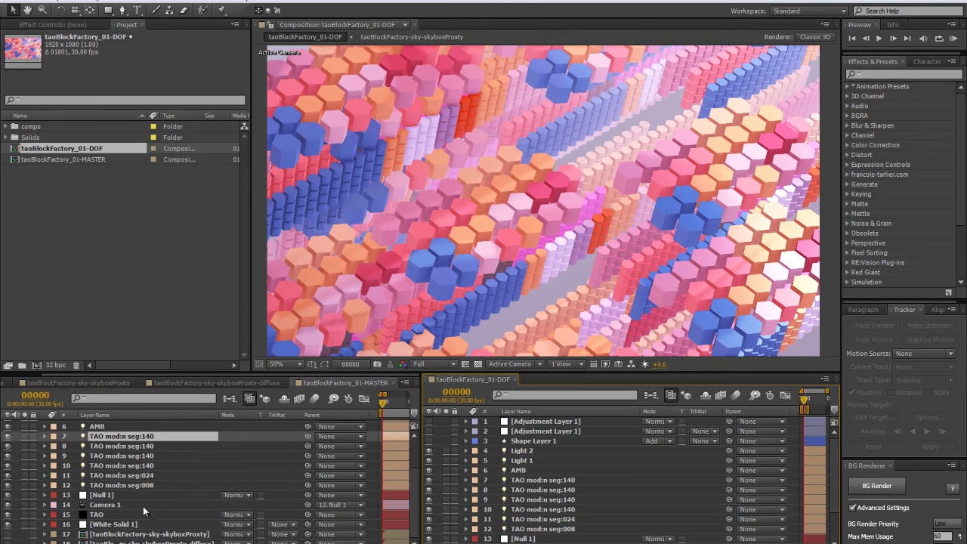
click(122, 505)
key(p)
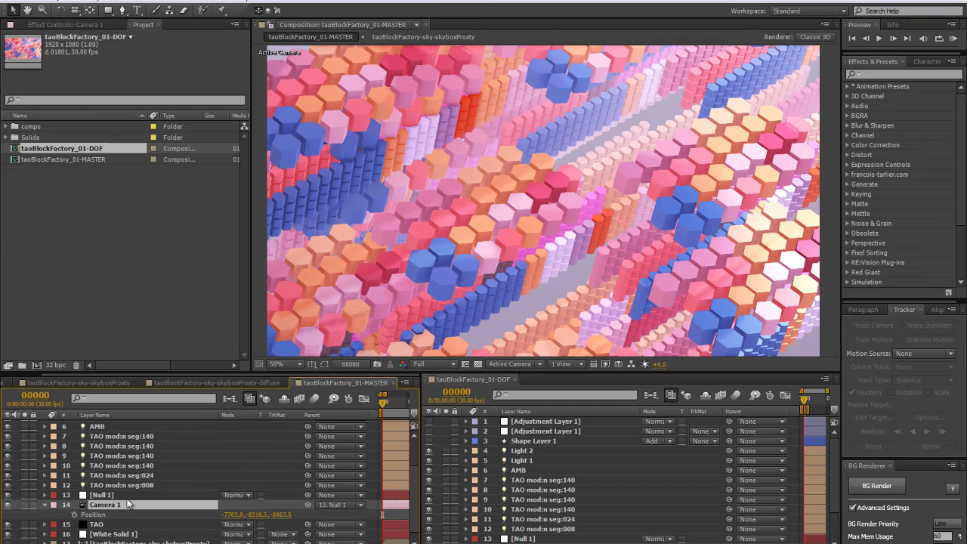
key(shift+a)
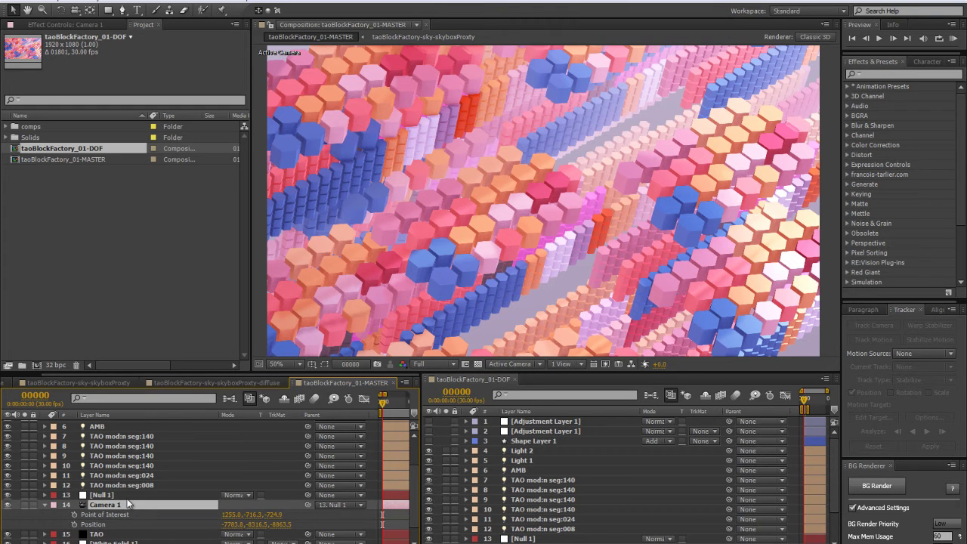
key(shift+r)
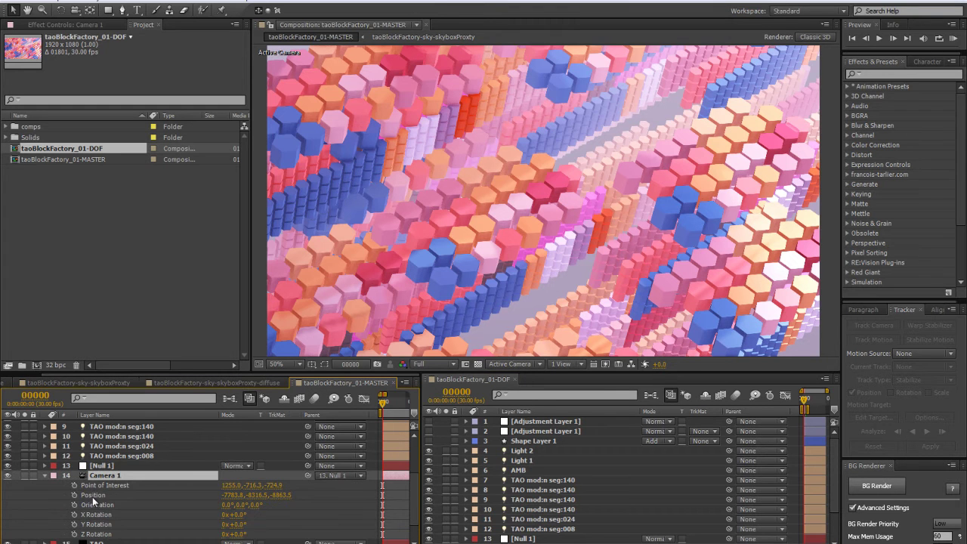
Step: Reveal the Position and rotation properties of Null 1 in the MASTER timeline
click(121, 466)
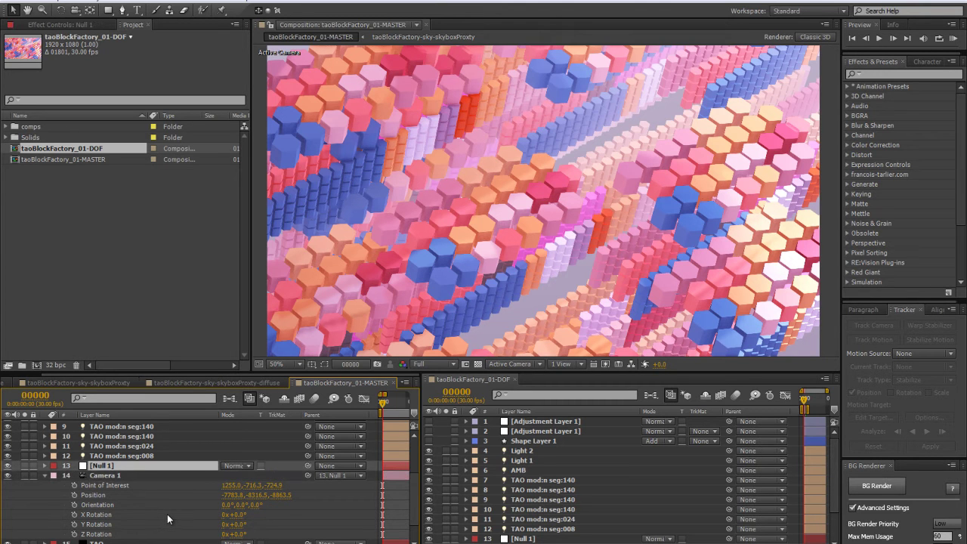
key(p)
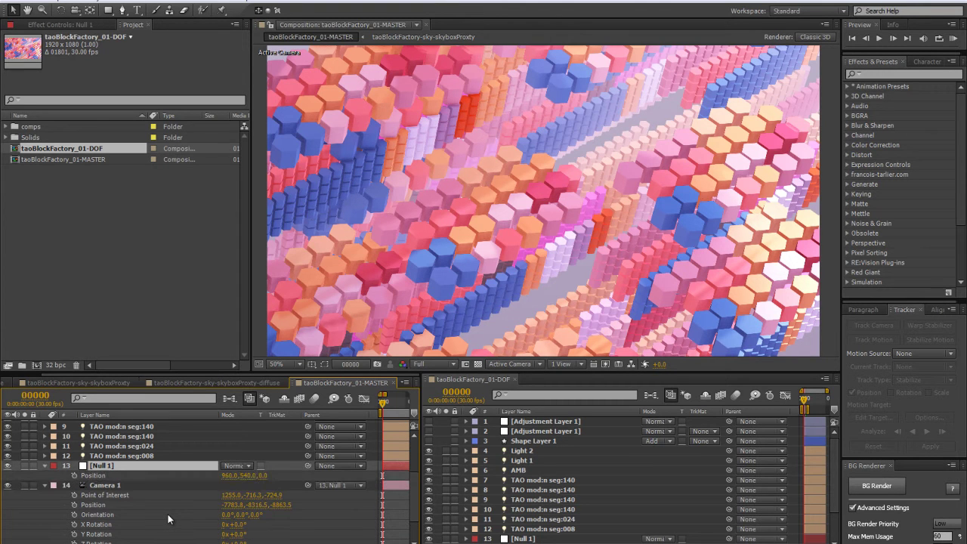
key(shift+r)
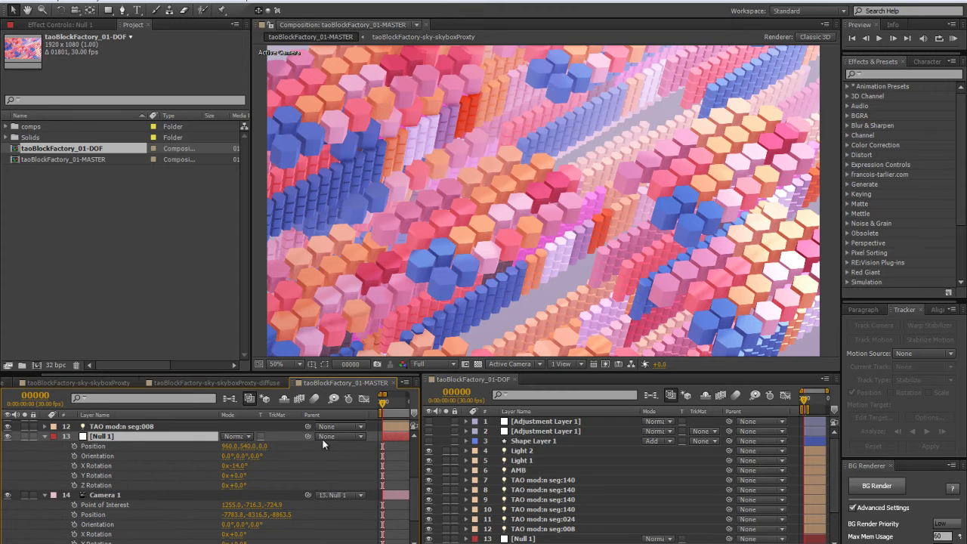
Step: Reveal Null 1's Position and rotation properties in the DOF timeline and hide that timeline's Parent column
scroll(629, 495, down, 2)
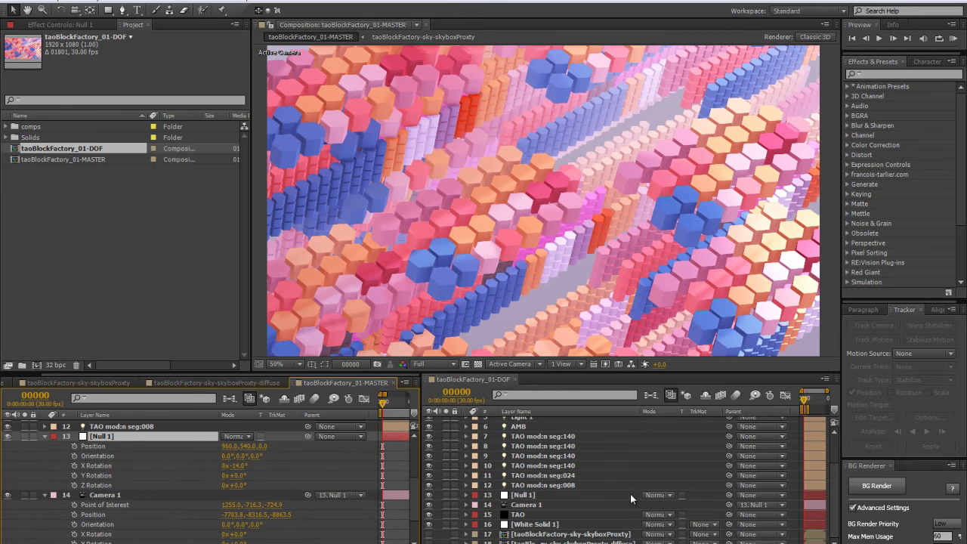
click(520, 495)
key(p)
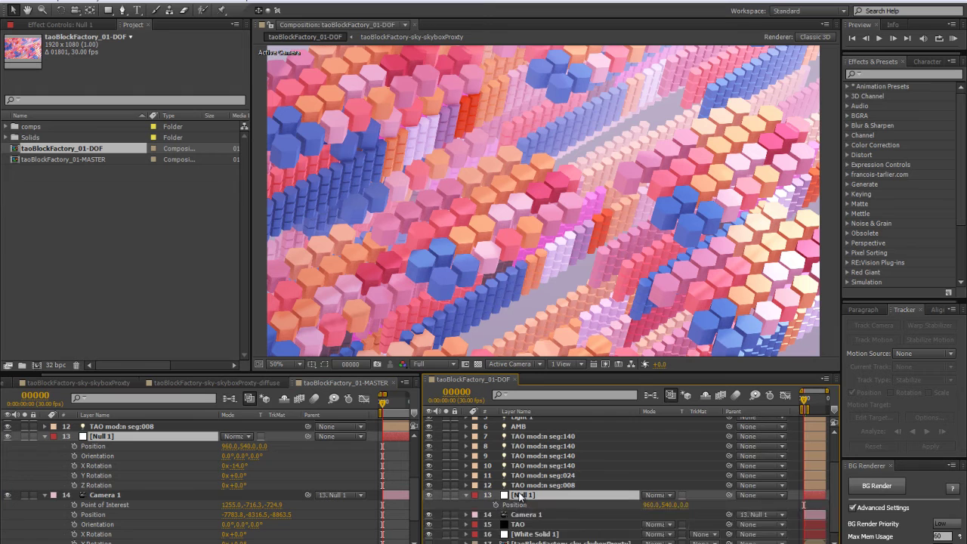
key(shift+r)
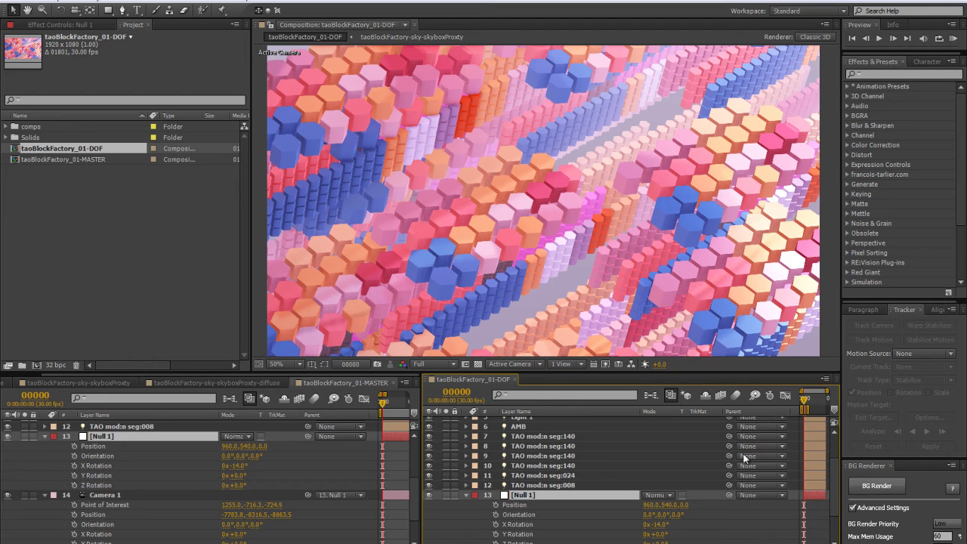
right_click(770, 417)
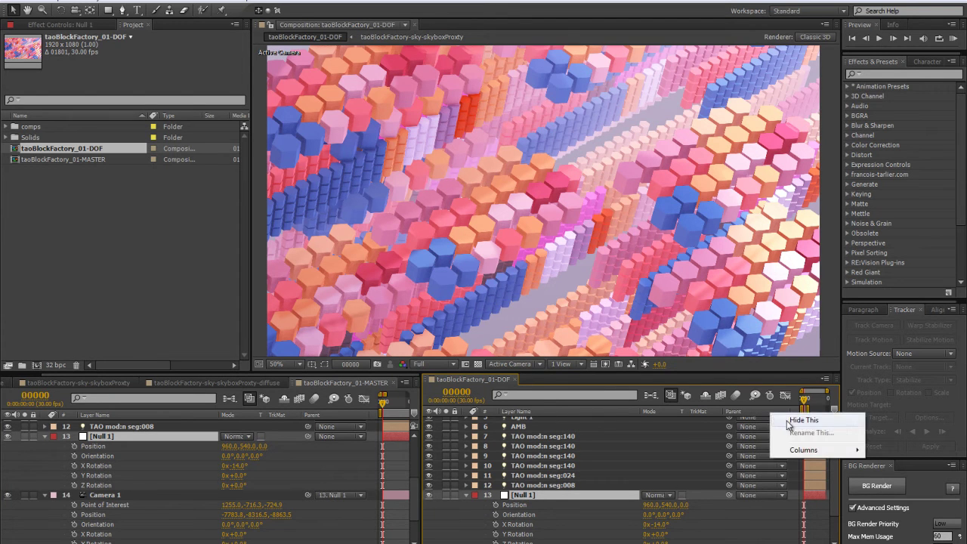
click(789, 362)
Step: Reveal the Position, Point of Interest and rotation properties of Camera 1 in the DOF timeline
scroll(615, 483, down, 3)
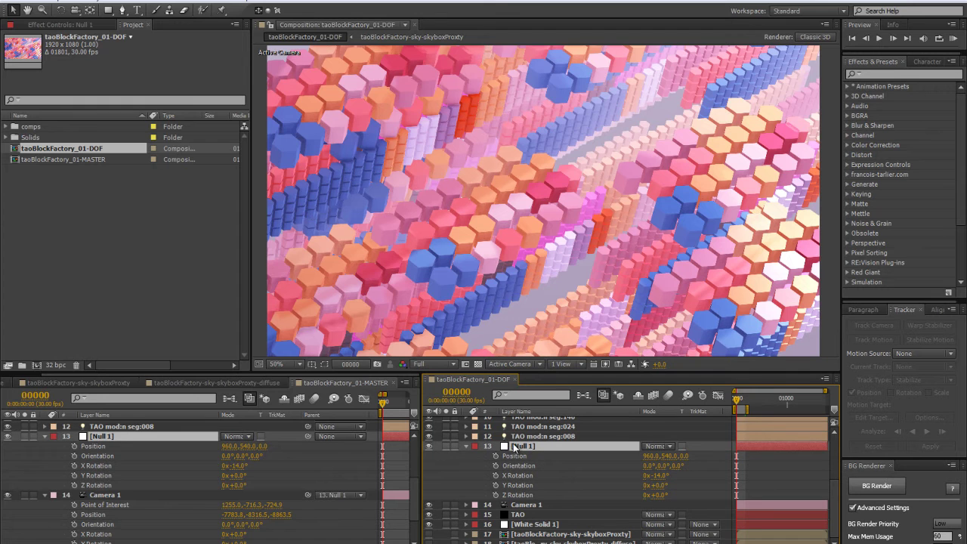
click(521, 505)
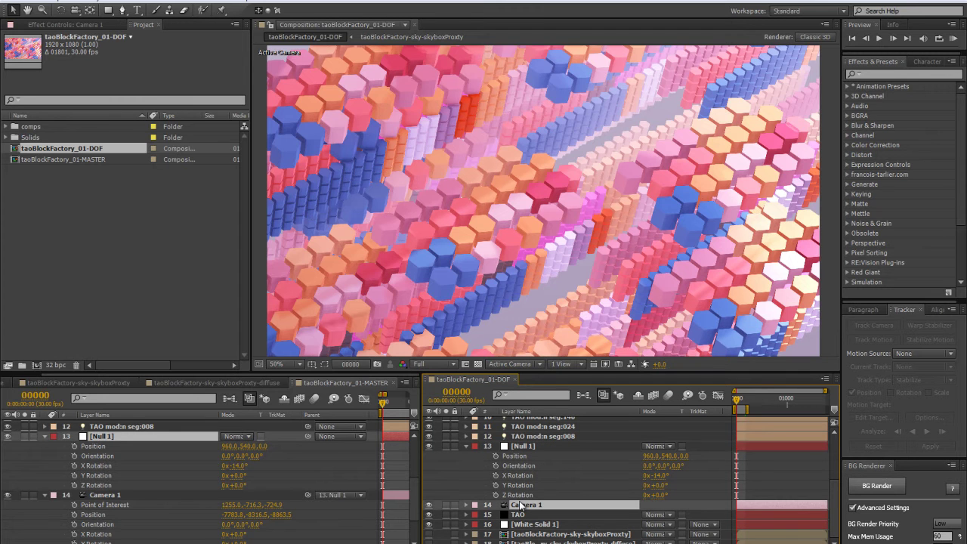
key(p)
key(shift+r)
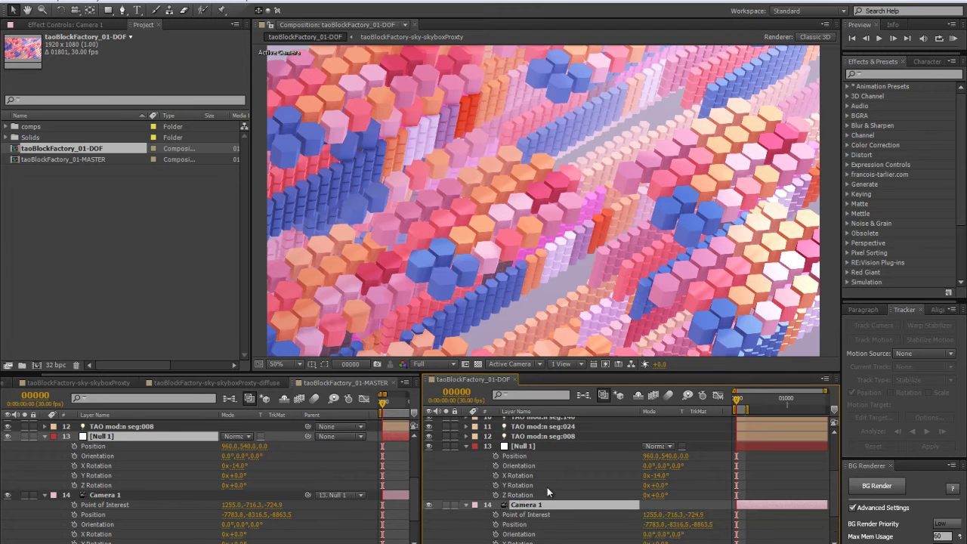
scroll(540, 491, down, 3)
scroll(540, 490, up, 1)
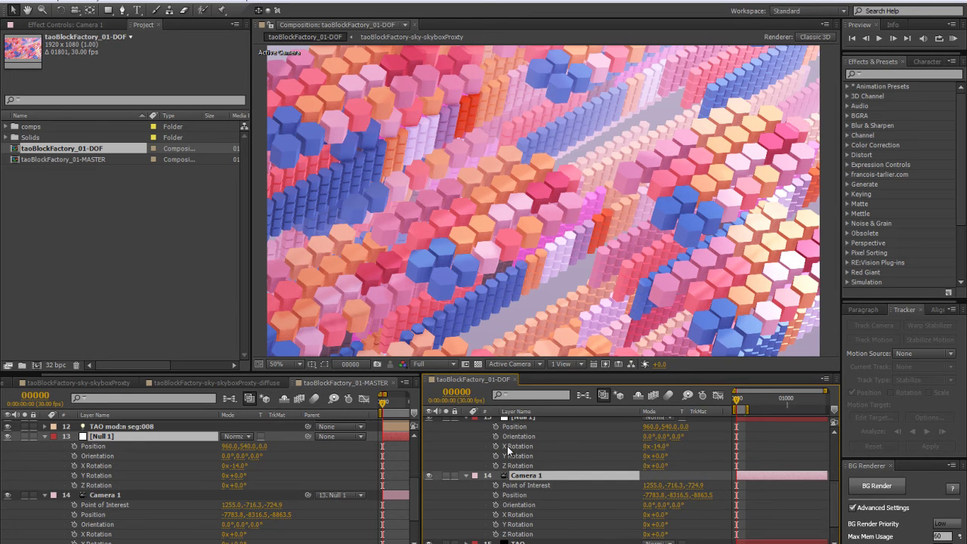
Step: Link the Position and Orientation of the DOF composition's Null 1 to the matching Null 1 properties in MASTER with expressions
alt+click(496, 427)
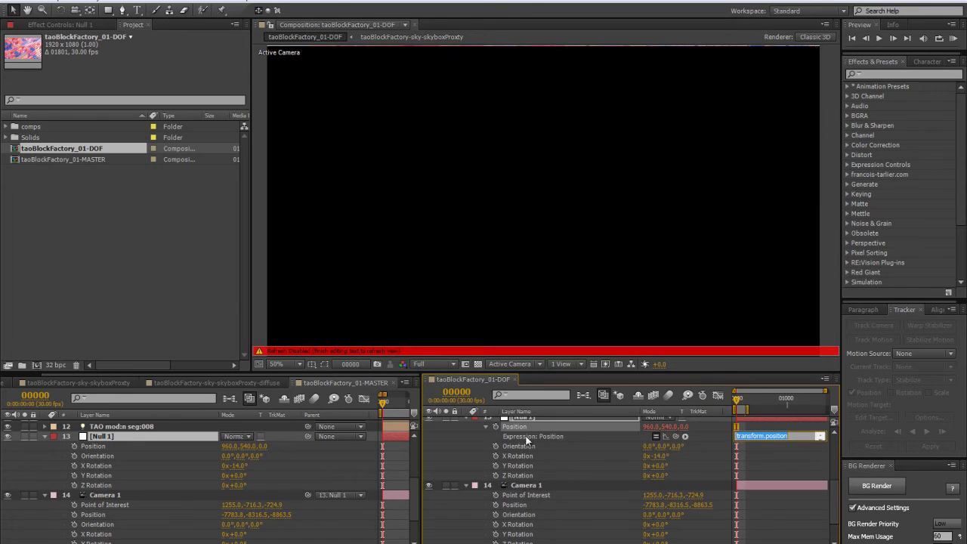
drag(674, 438, 89, 447)
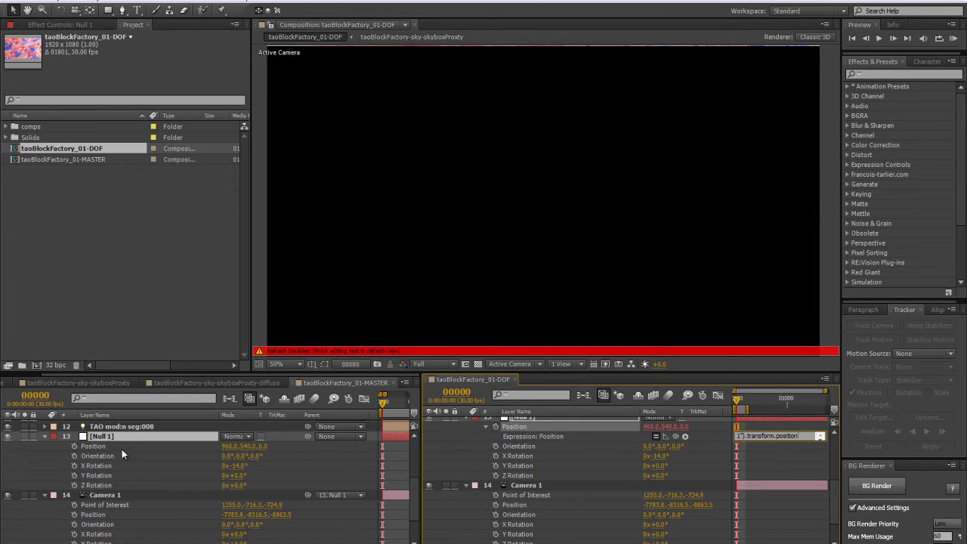
alt+click(496, 446)
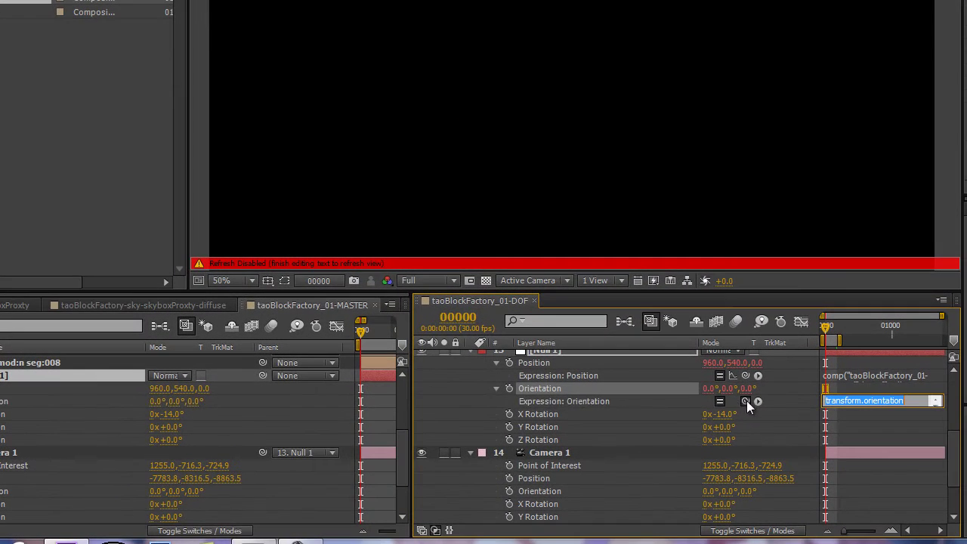
drag(746, 400, 126, 405)
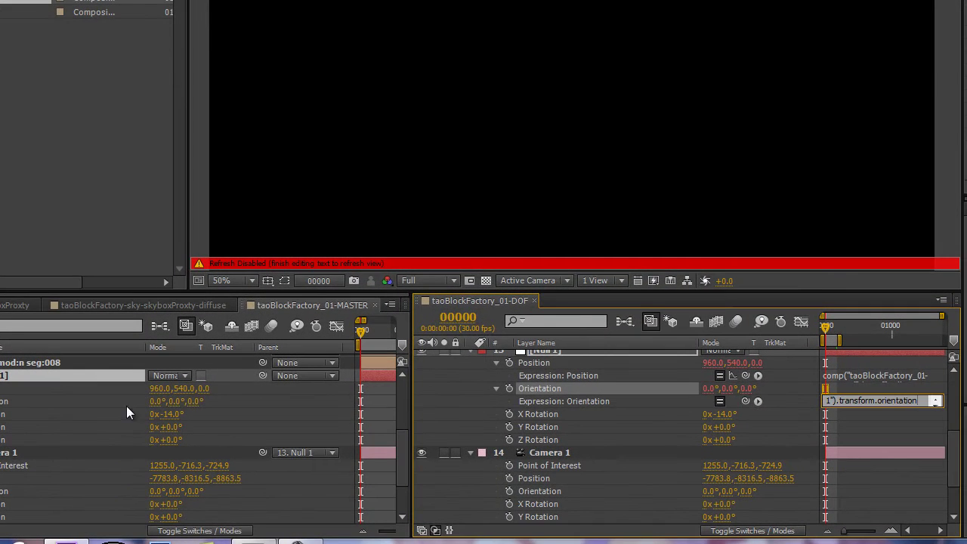
Step: Link the X, Y and Z Rotation of Null 1 in DOF to the matching Null 1 rotations in MASTER with expressions
alt+click(506, 413)
drag(744, 427, 57, 413)
alt+click(509, 439)
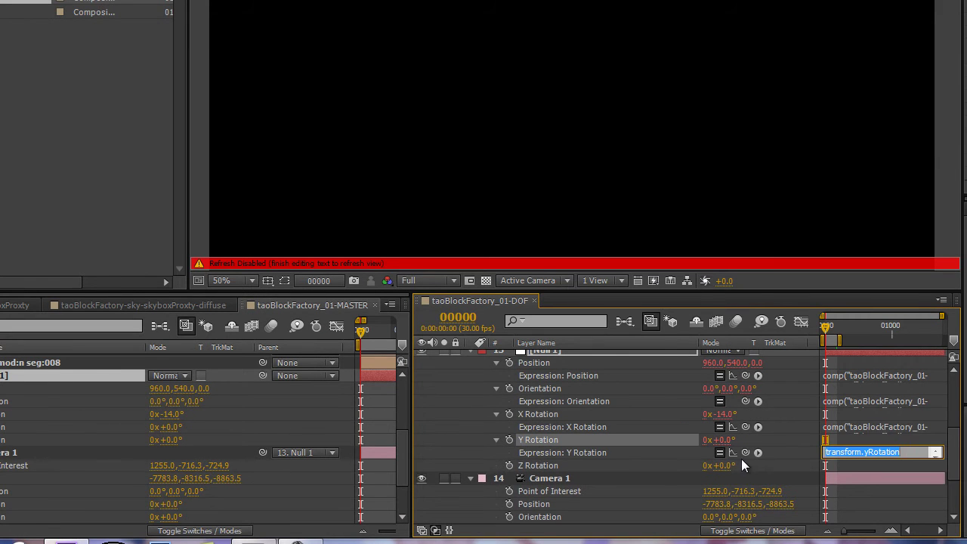
drag(745, 452, 108, 425)
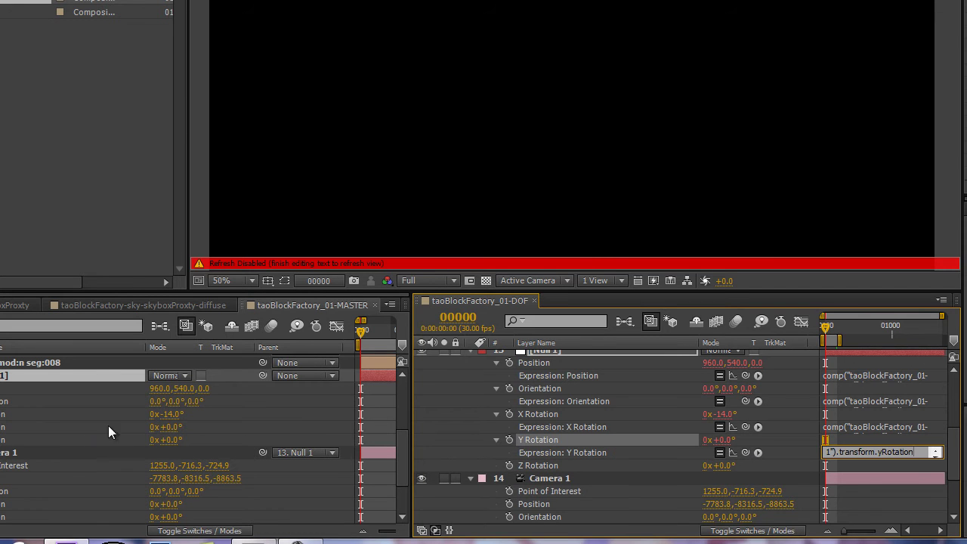
alt+click(509, 465)
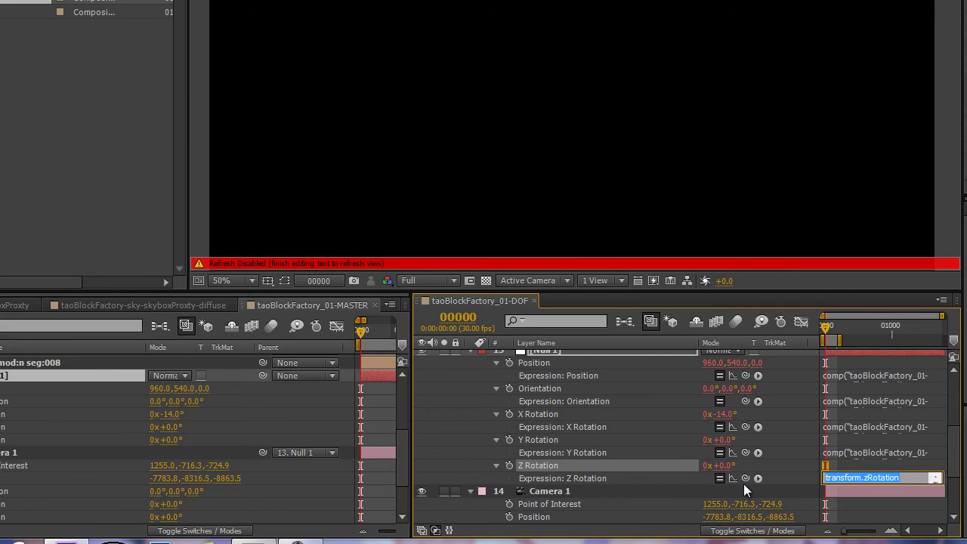
drag(746, 478, 54, 441)
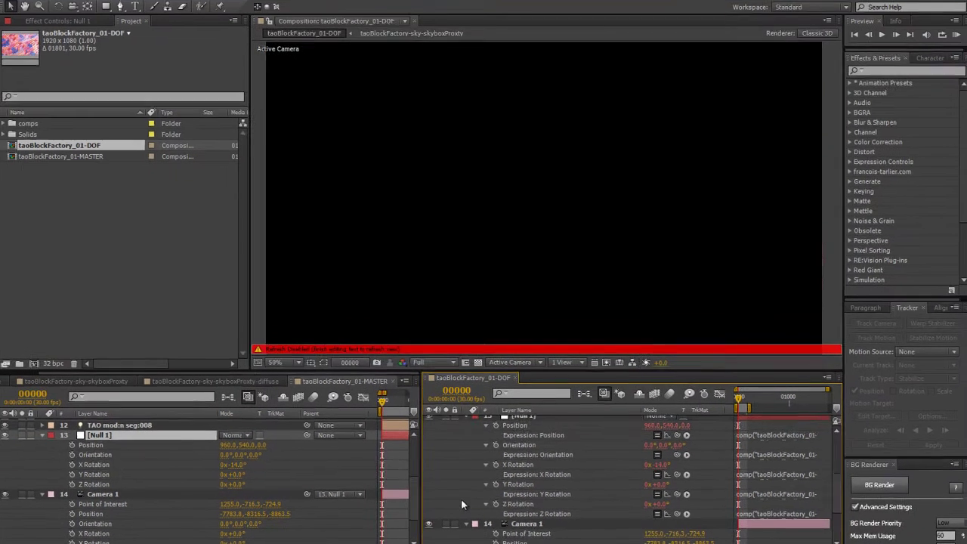
scroll(464, 478, down, 1)
click(473, 485)
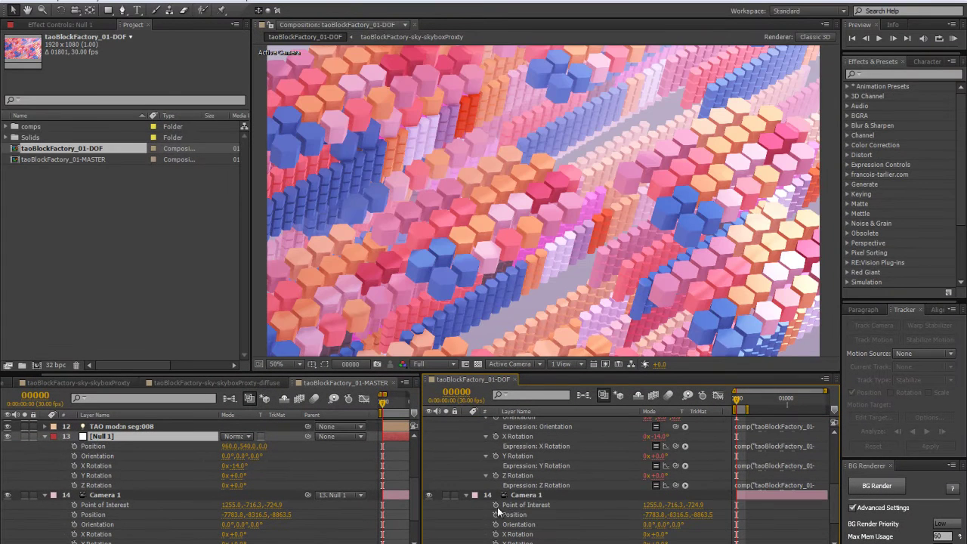
Step: Link the Point of Interest and Position of the DOF composition's Camera 1 to MASTER's Camera 1 with expressions
alt+click(496, 504)
drag(676, 515, 112, 512)
alt+click(495, 524)
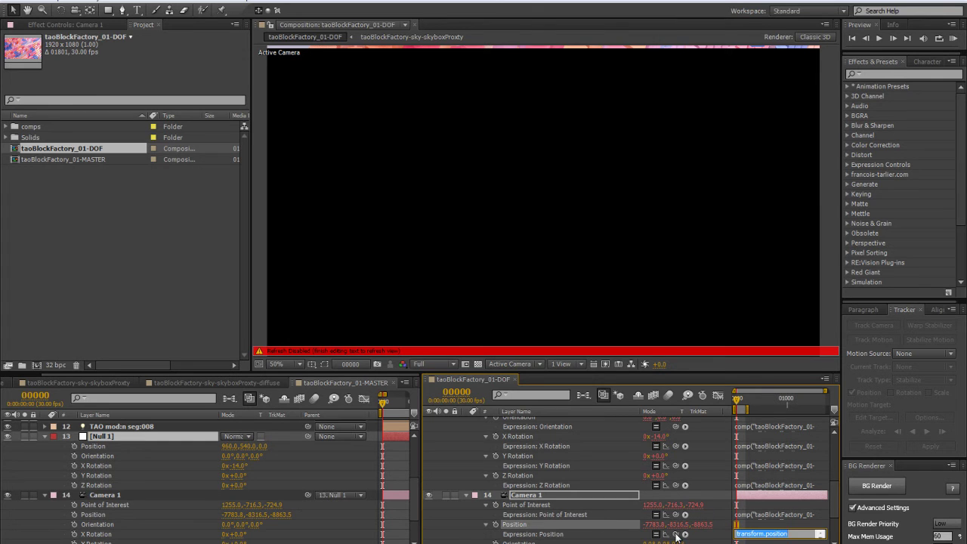
drag(677, 534, 97, 515)
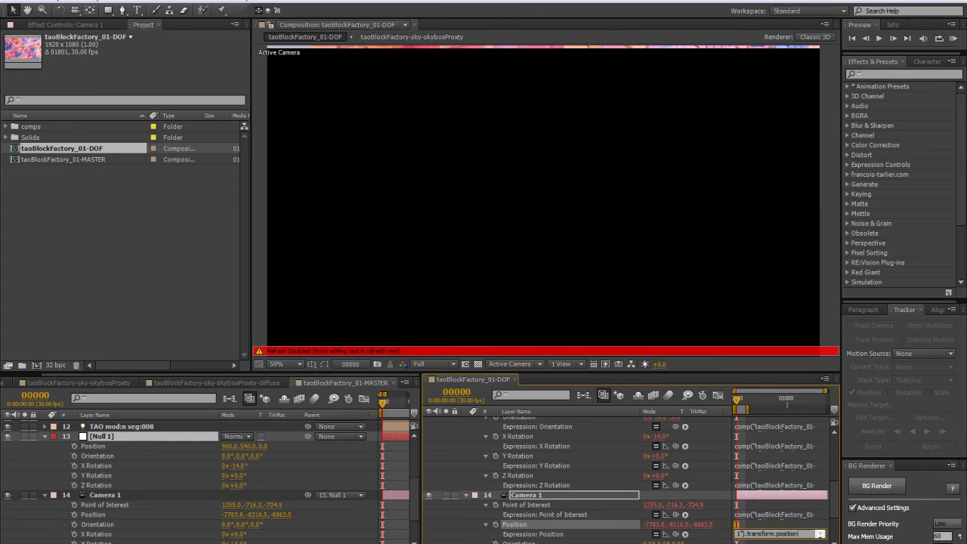
click(448, 532)
Step: Link the Orientation and X Rotation of Camera 1 in DOF to the same Camera 1 properties in MASTER with expressions
scroll(448, 533, down, 1)
alt+click(495, 515)
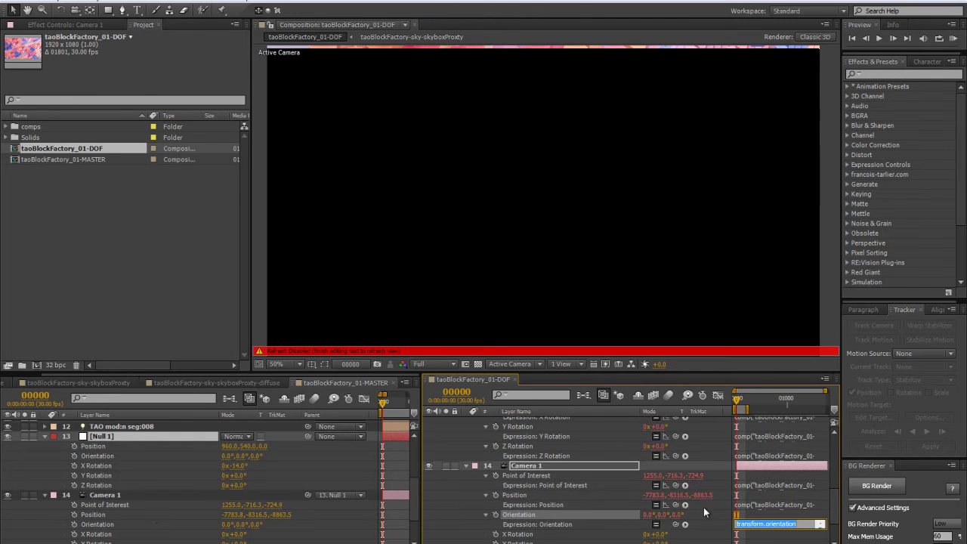
drag(674, 524, 96, 524)
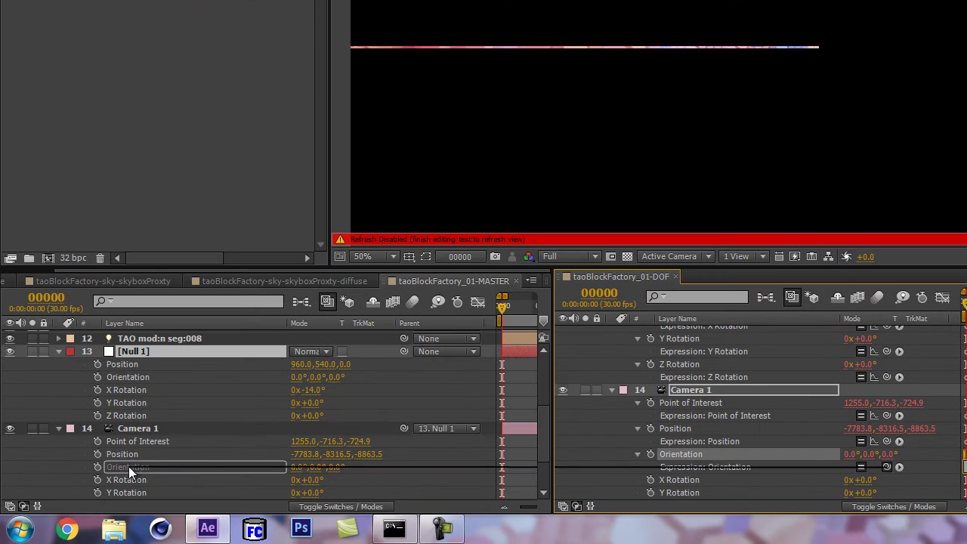
drag(128, 466, 128, 466)
alt+click(647, 479)
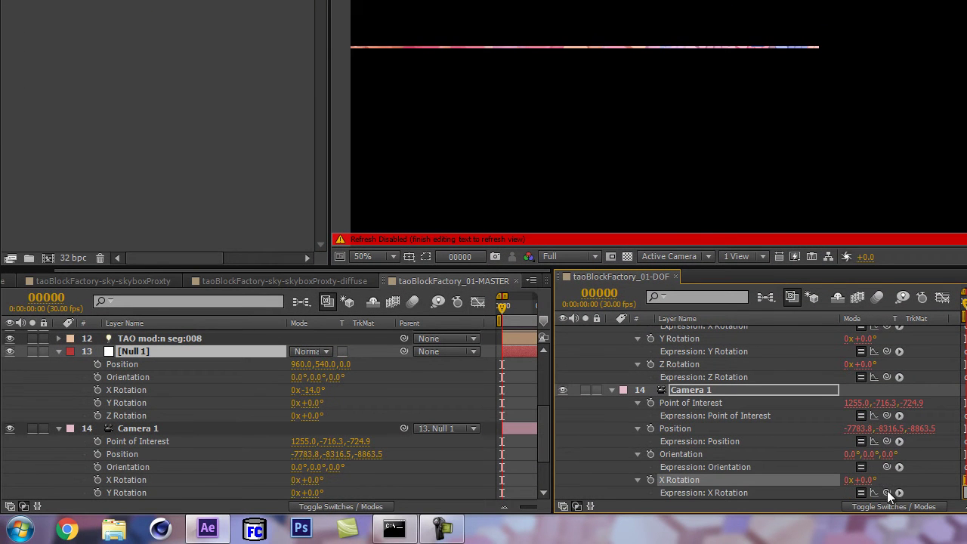
drag(886, 491, 120, 474)
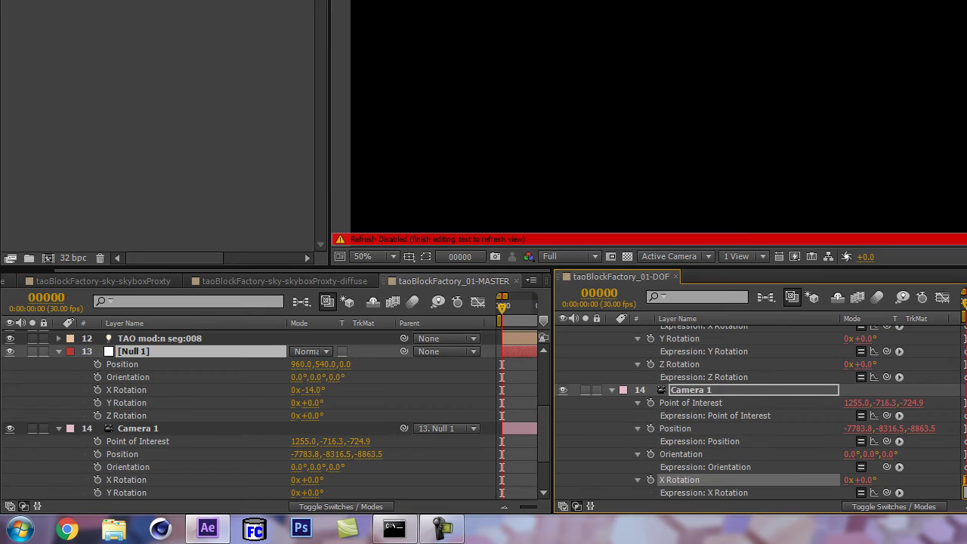
key(KP_Enter)
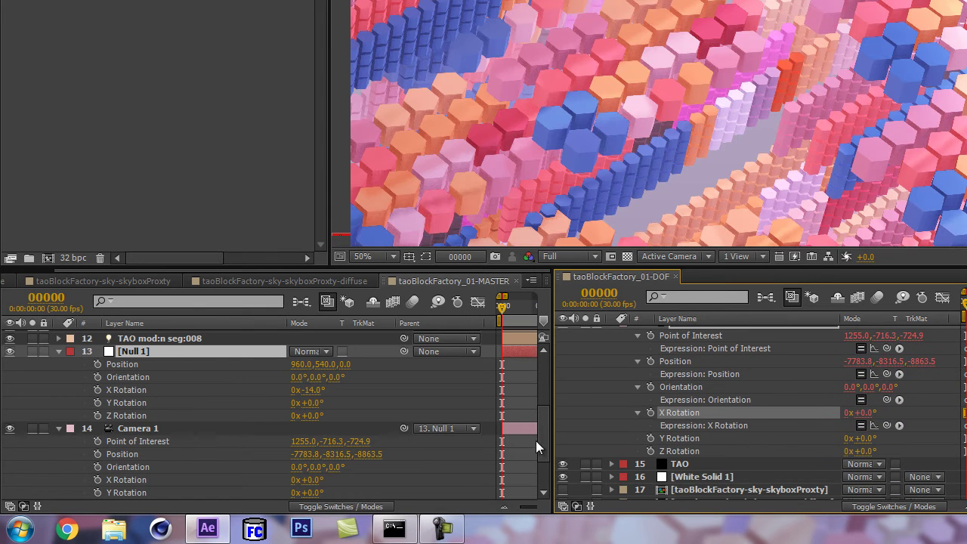
Step: Link the Y Rotation and Z Rotation of the DOF camera to the matching MASTER camera properties with expressions
scroll(543, 442, down, 3)
alt+click(649, 438)
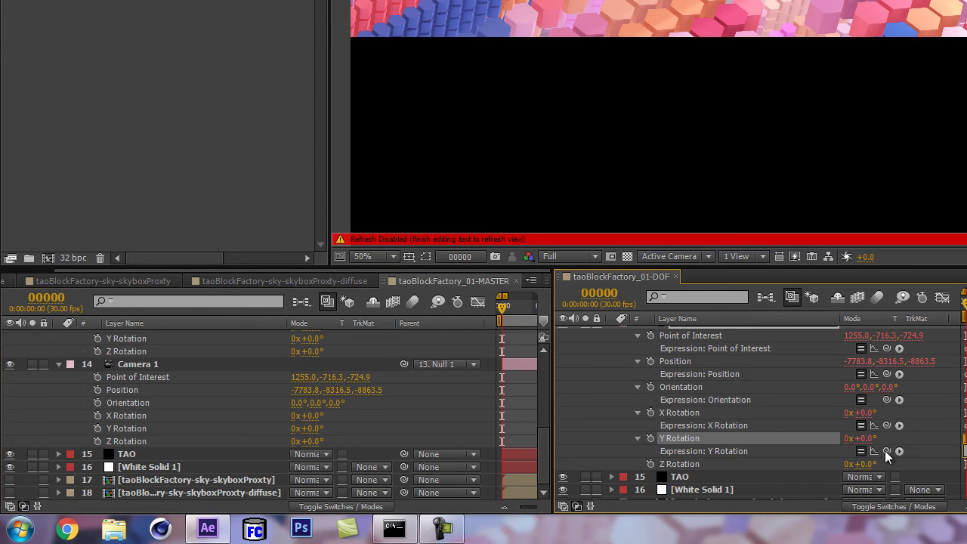
drag(887, 451, 147, 429)
alt+click(650, 464)
drag(886, 477, 165, 441)
click(602, 429)
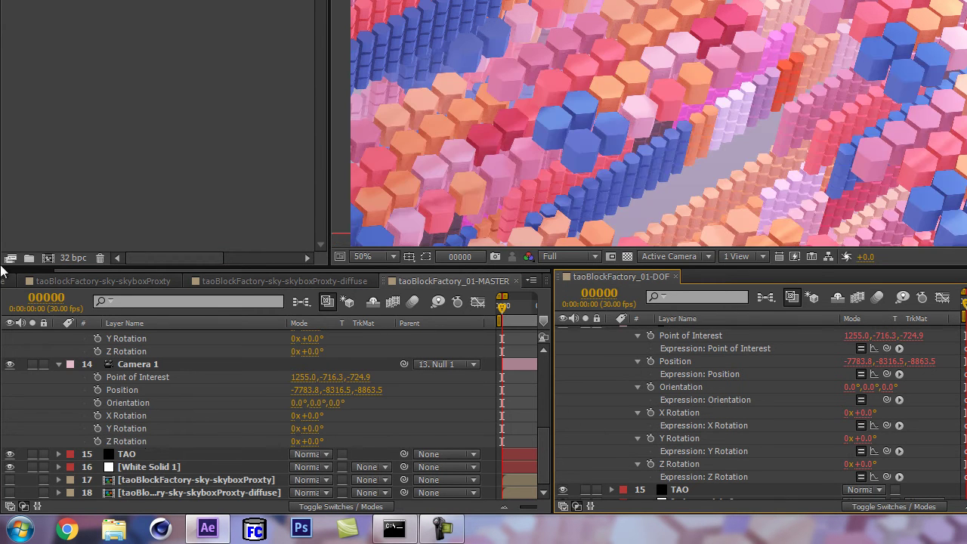
Step: Orbit Camera 1 in MASTER to test whether the DOF camera follows it, and undo the camera move
click(187, 364)
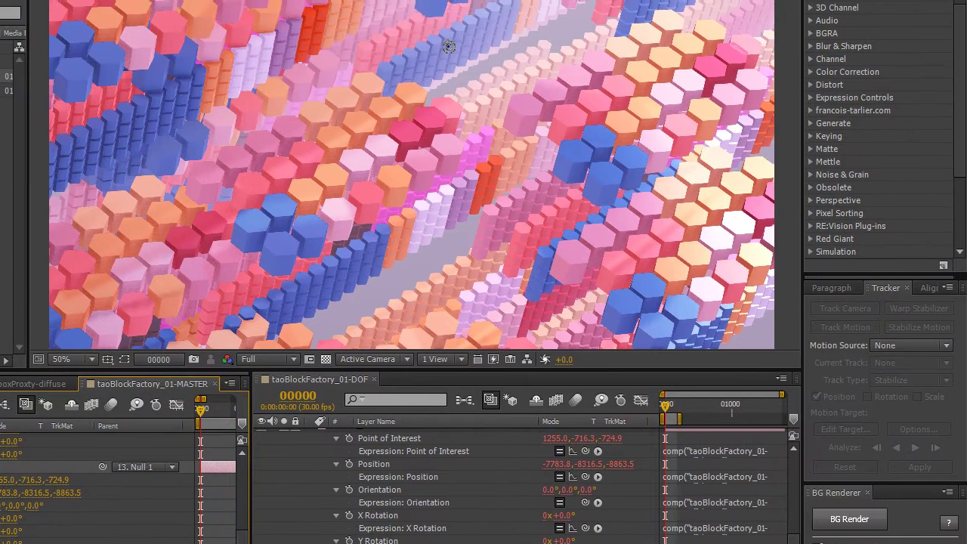
drag(476, 48, 433, 47)
click(492, 466)
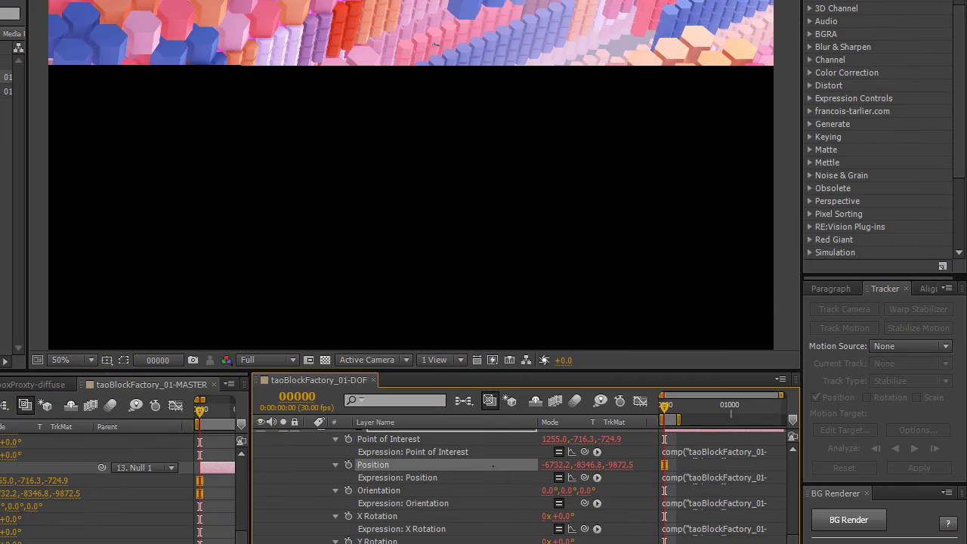
drag(520, 172, 513, 171)
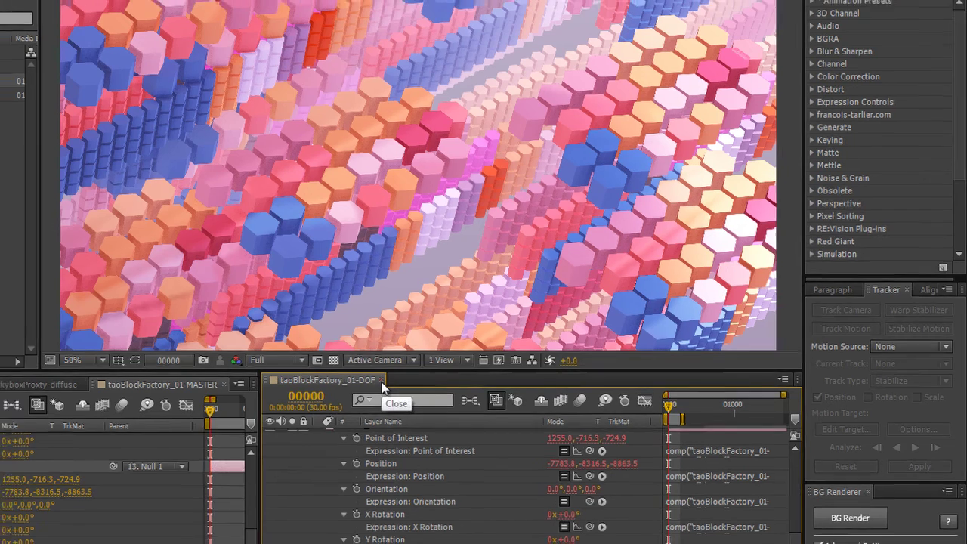
Step: Close the separate DOF timeline and bring up the taoBlockFactory_01-MASTER composition from the project
click(374, 382)
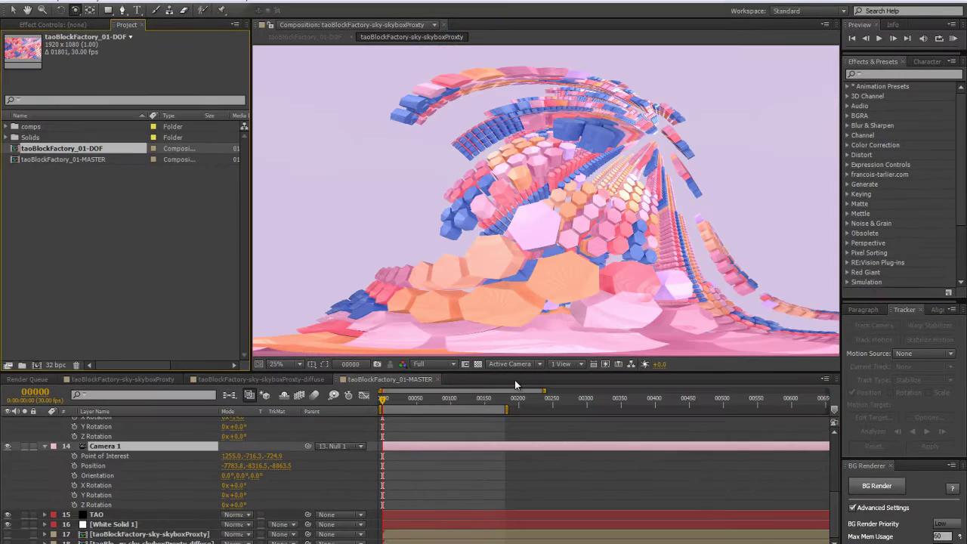
click(76, 25)
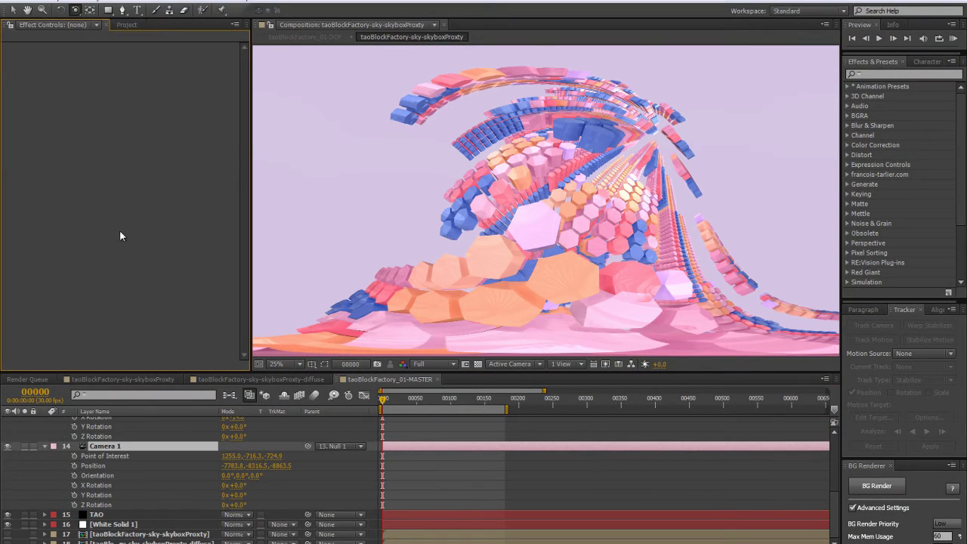
click(126, 24)
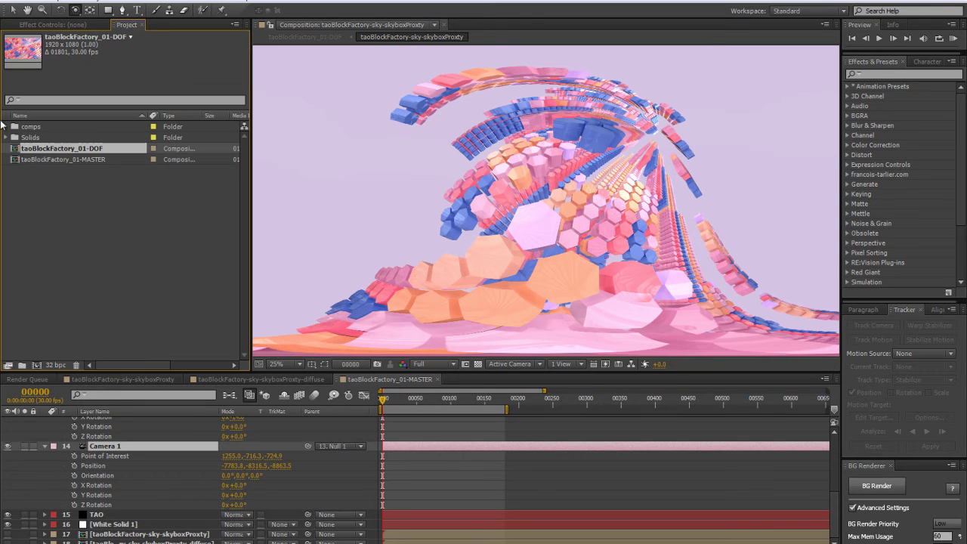
double_click(45, 159)
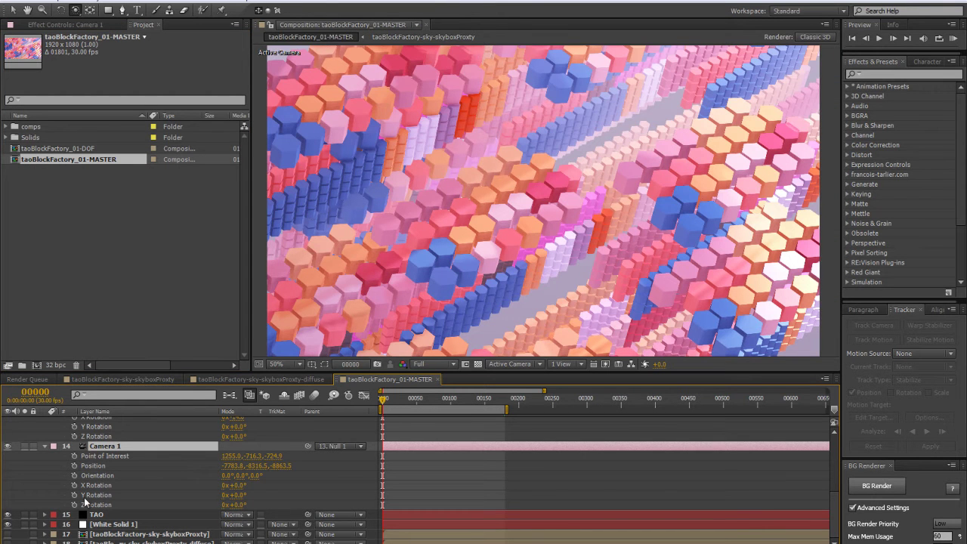
Step: Collapse the open layer properties of Null 1 and Camera 1 in the MASTER timeline and deselect all layers
scroll(86, 500, up, 3)
key(ctrl+a)
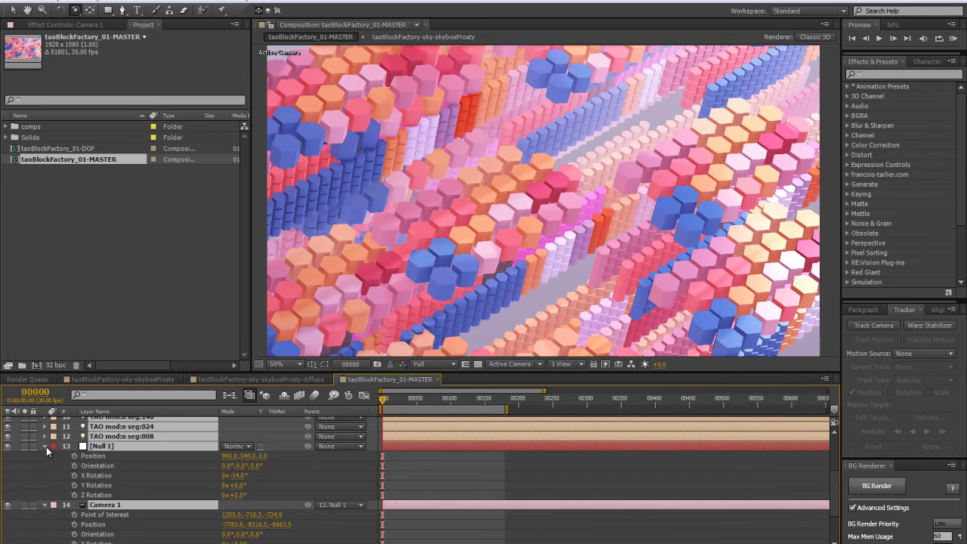
click(45, 446)
key(ctrl+shift+a)
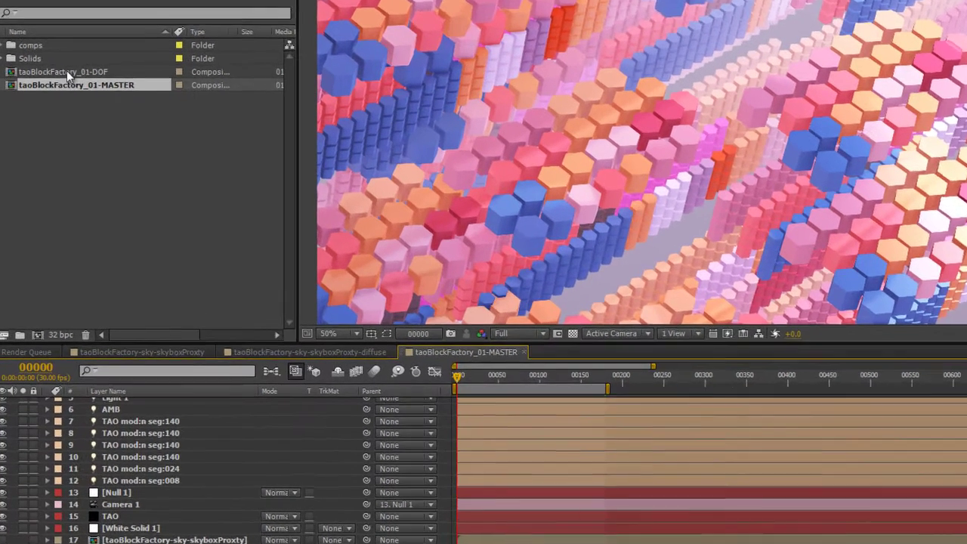
Step: Open the taoBlockFactory_01-DOF composition, enlarge its timeline and collapse the properties of Null 1 and Camera 1
click(57, 149)
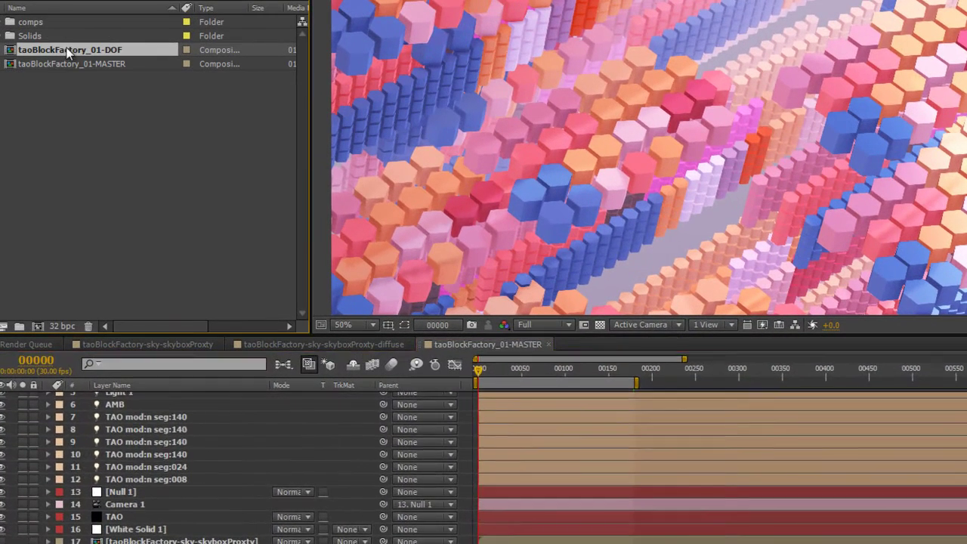
double_click(68, 50)
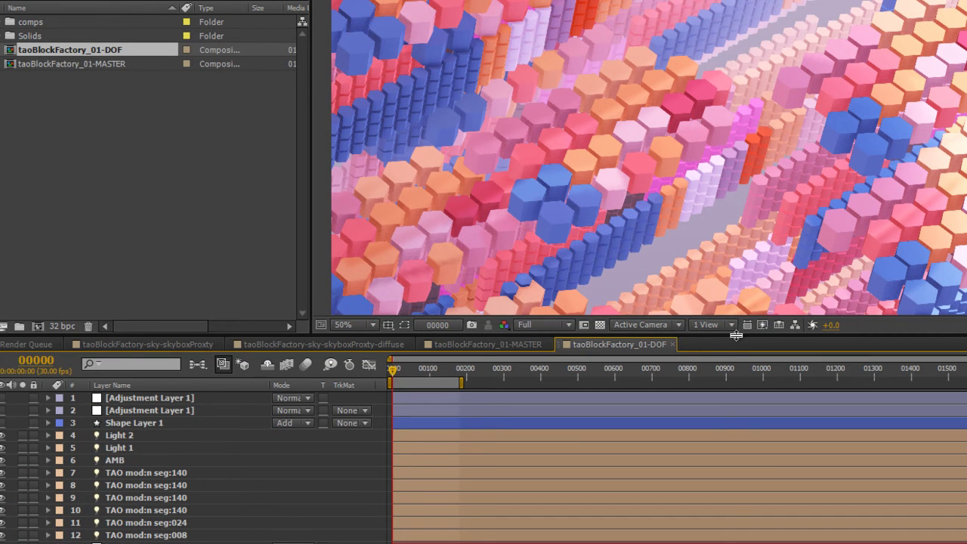
drag(736, 336, 736, 222)
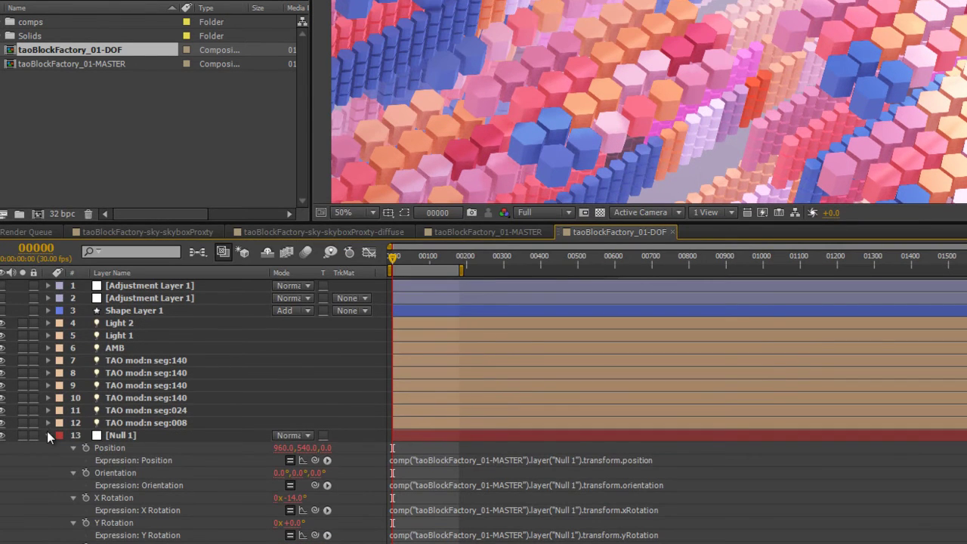
click(48, 435)
click(49, 448)
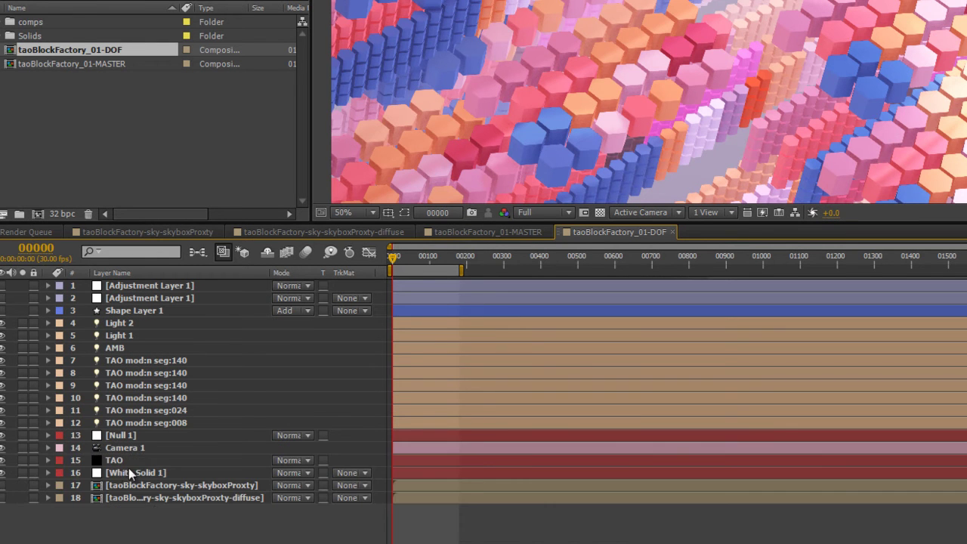
click(136, 462)
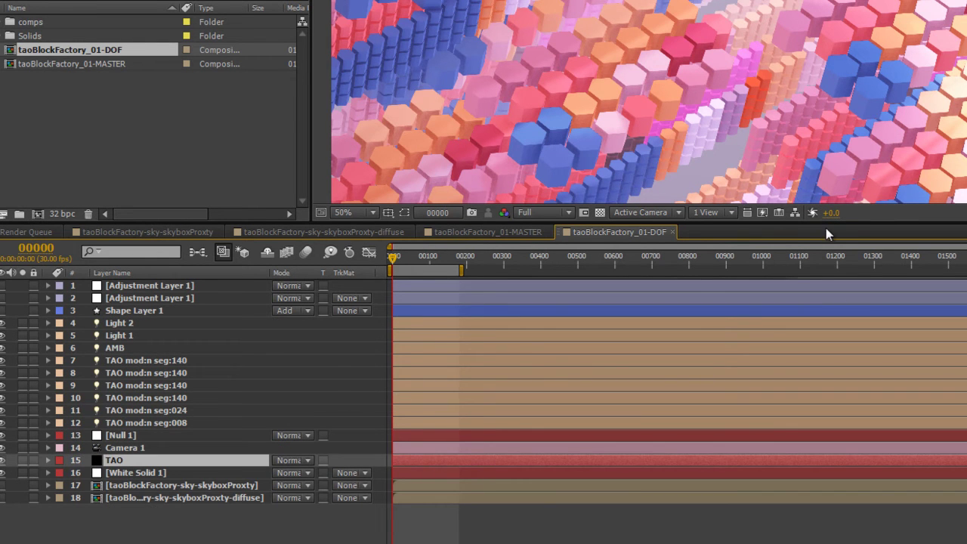
drag(895, 220, 880, 247)
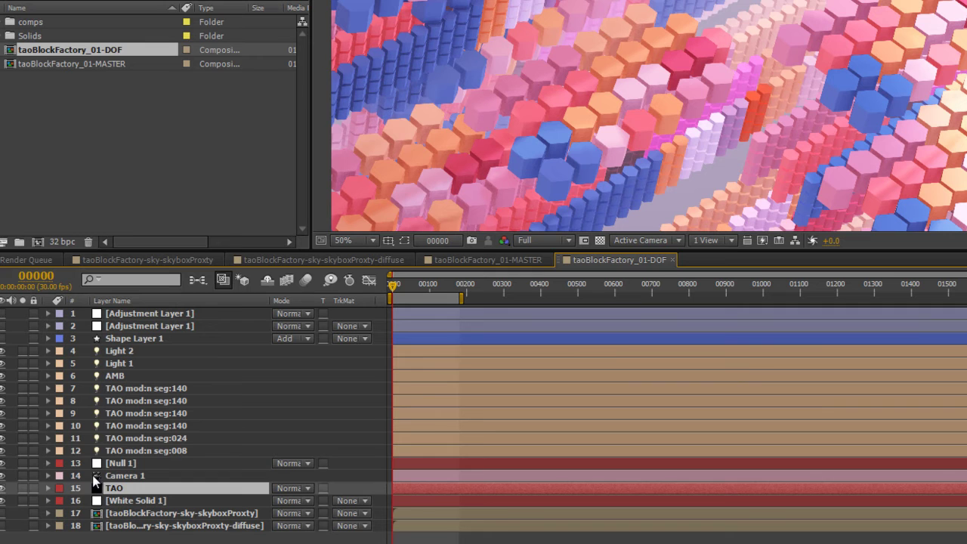
Step: Delete the Light 2, Light 1 and AMB light layers from the DOF composition
click(121, 351)
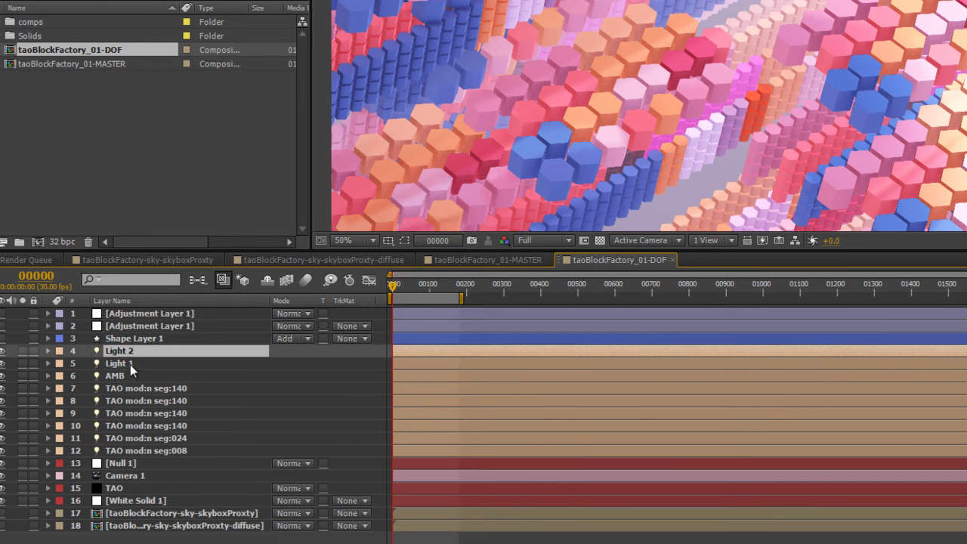
shift+click(138, 375)
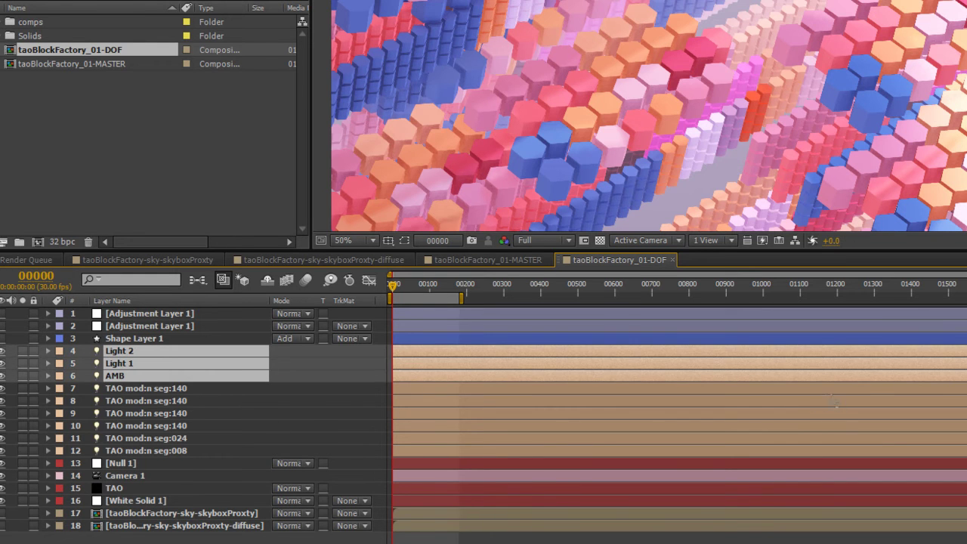
key(Delete)
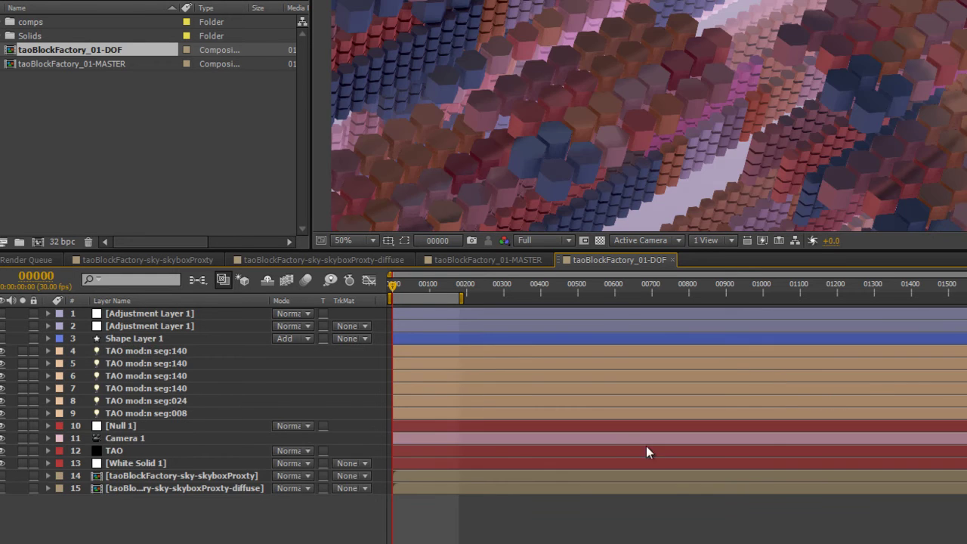
Step: Show the effect controls of the DOF composition's TAO layer and expand the Tao effect's Material & Lighting settings
click(136, 453)
key(F3)
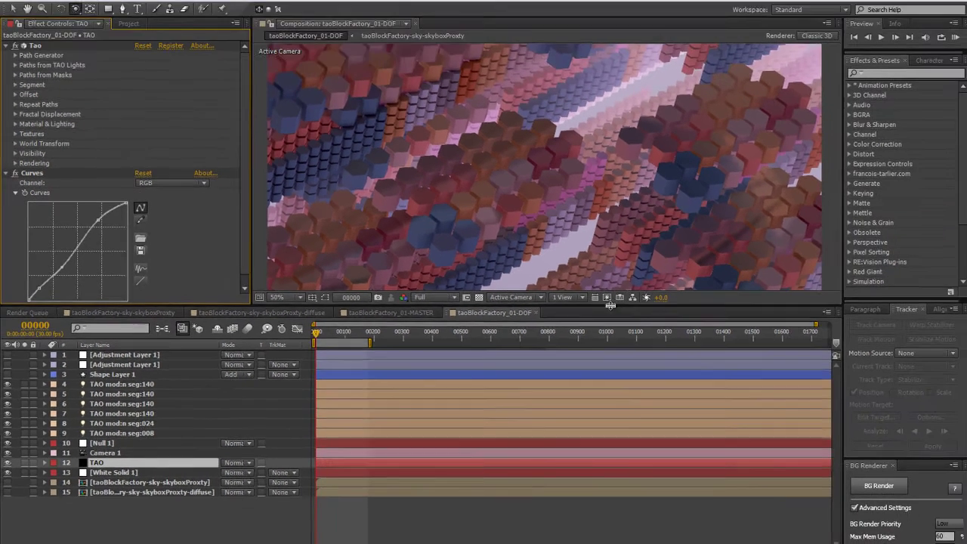
drag(769, 249, 793, 363)
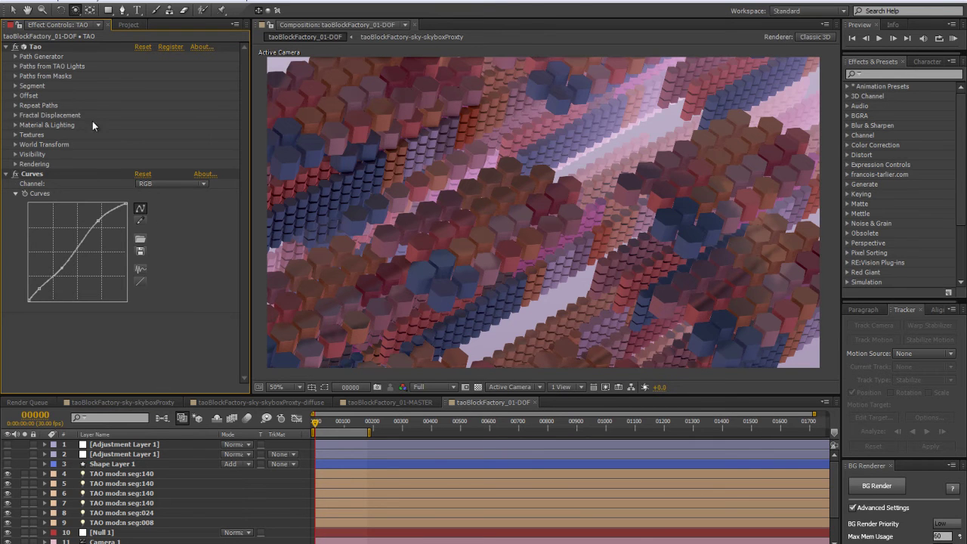
click(15, 126)
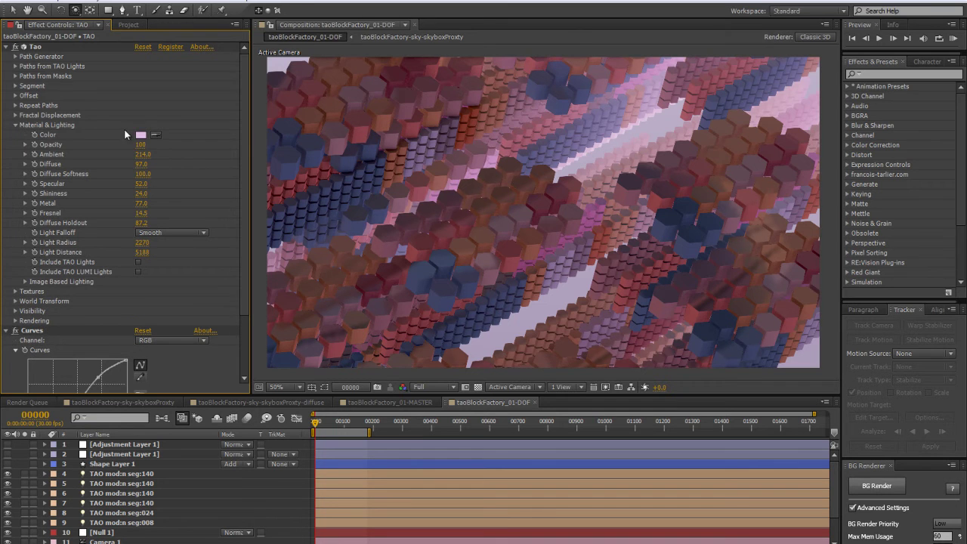
Step: Set the Tao material's color to white (FFFFFF) and its Ambient value to 0
click(141, 134)
drag(60, 26, 10, 3)
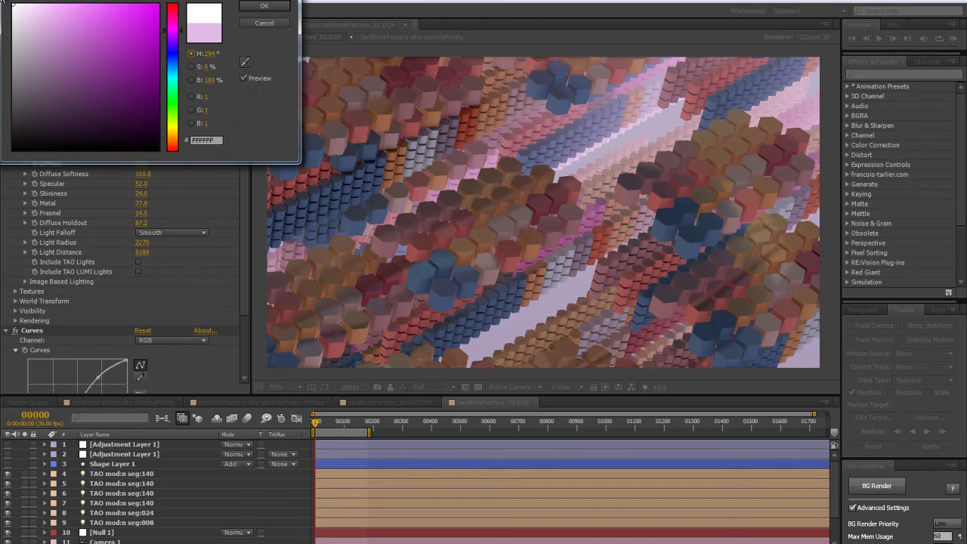
key(Return)
click(140, 154)
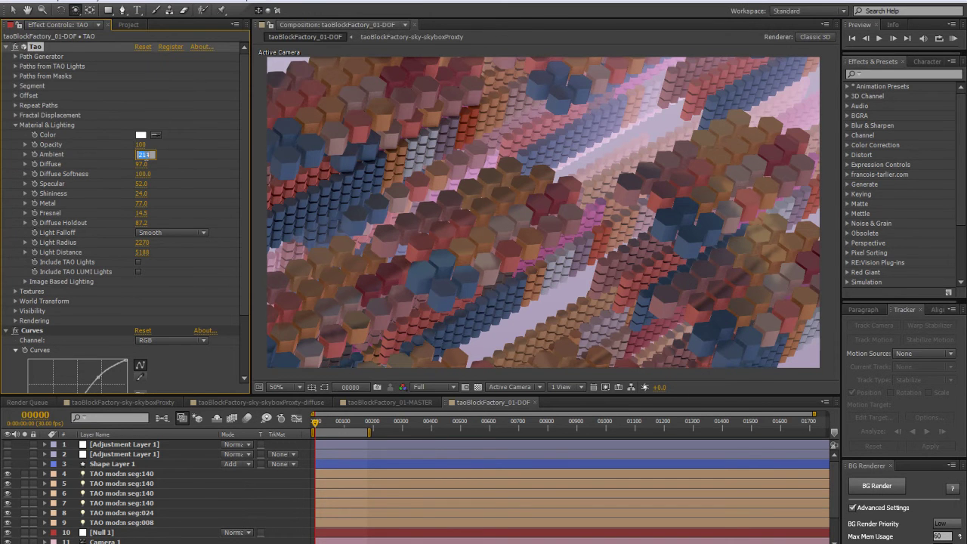
text(0)
key(Return)
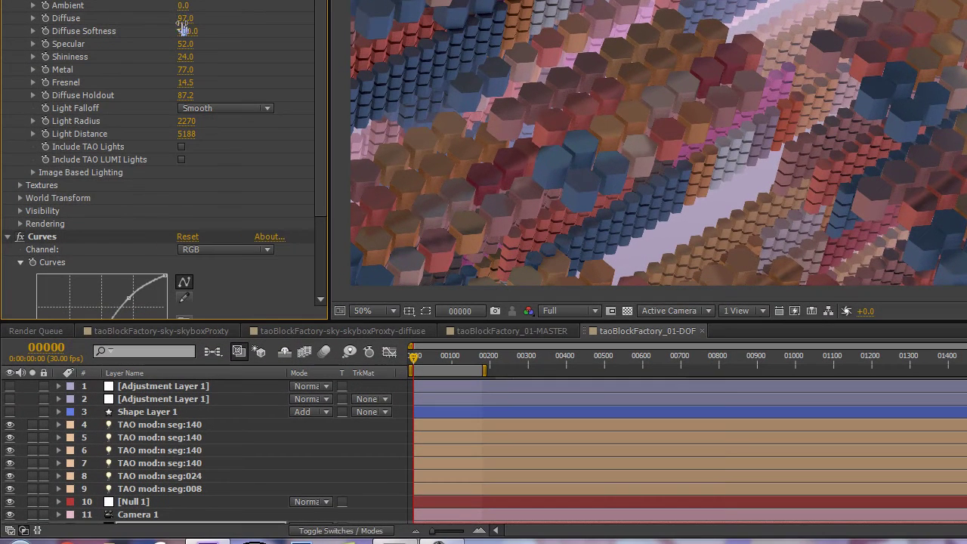
Step: Set the Tao material's Diffuse and Specular values to 0
click(183, 21)
text(0)
key(Return)
click(184, 44)
text(0)
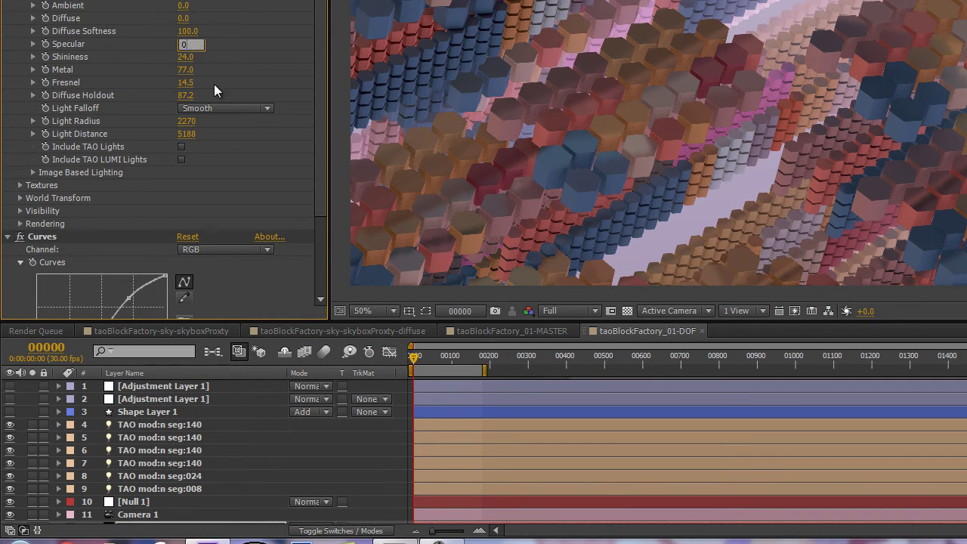
key(Return)
Step: Set the Tao material's Shininess to 100
click(185, 57)
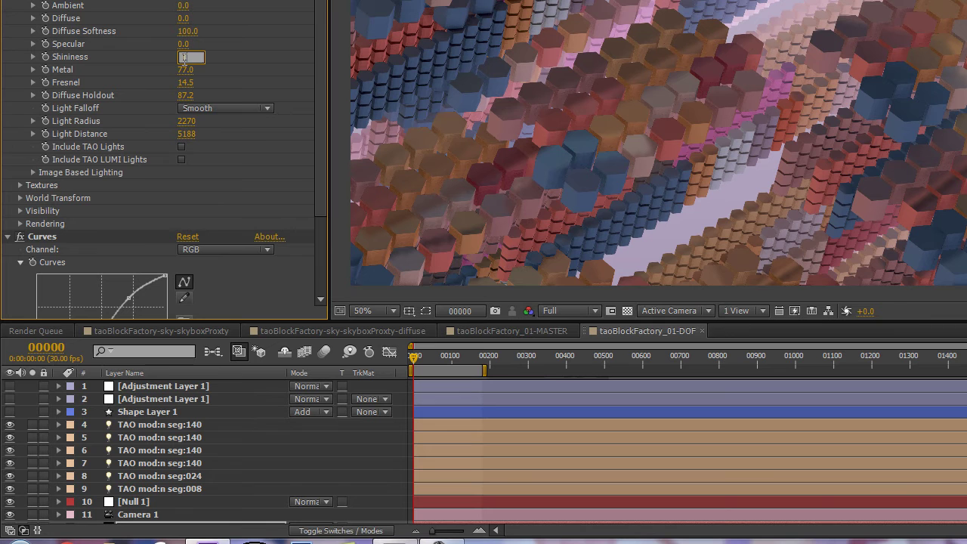
text(1000)
key(BackSpace)
key(Return)
Step: Set the Tao material's Metal and Fresnel values to 0
click(188, 69)
text(0)
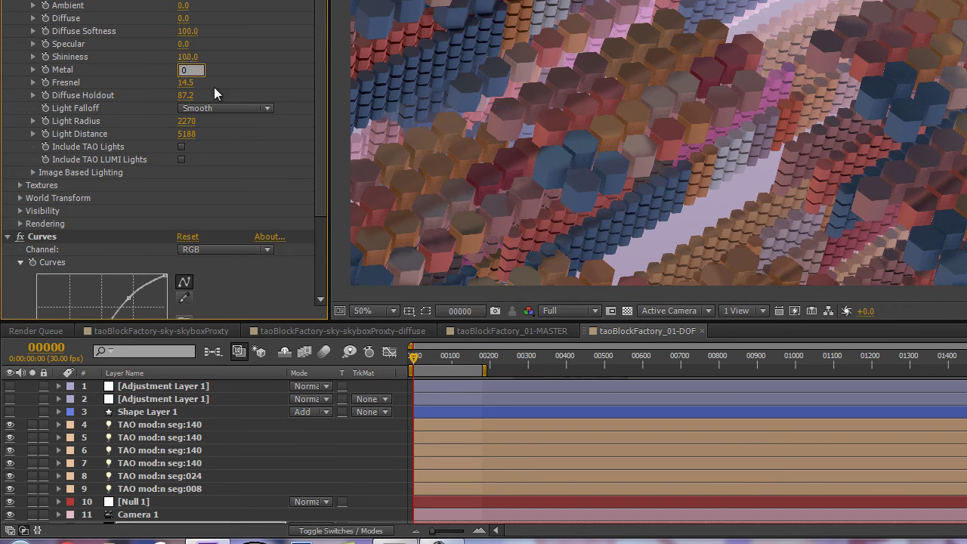
key(Return)
click(184, 83)
text(0)
key(Return)
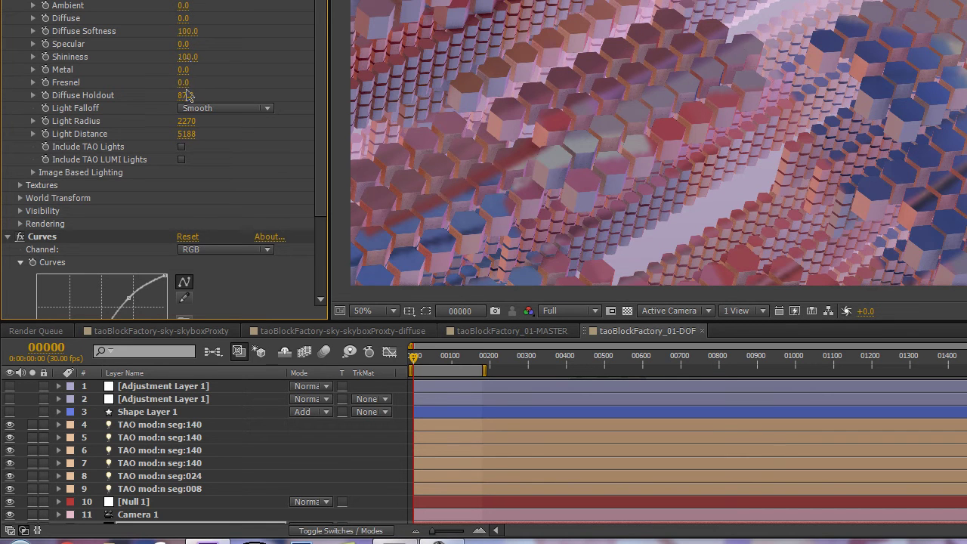
Step: Reset the Tao material's Diffuse Holdout to its default and set Light Falloff to None
right_click(78, 96)
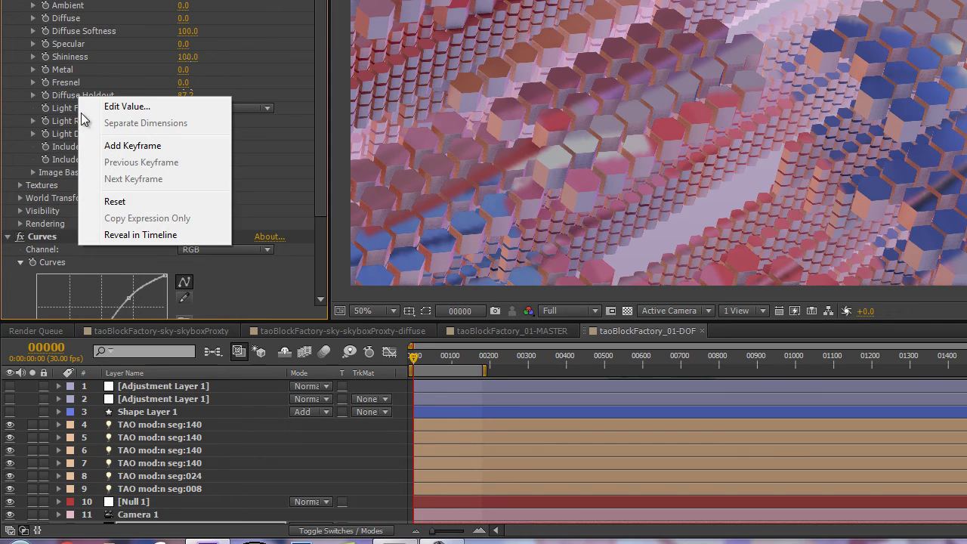
click(115, 201)
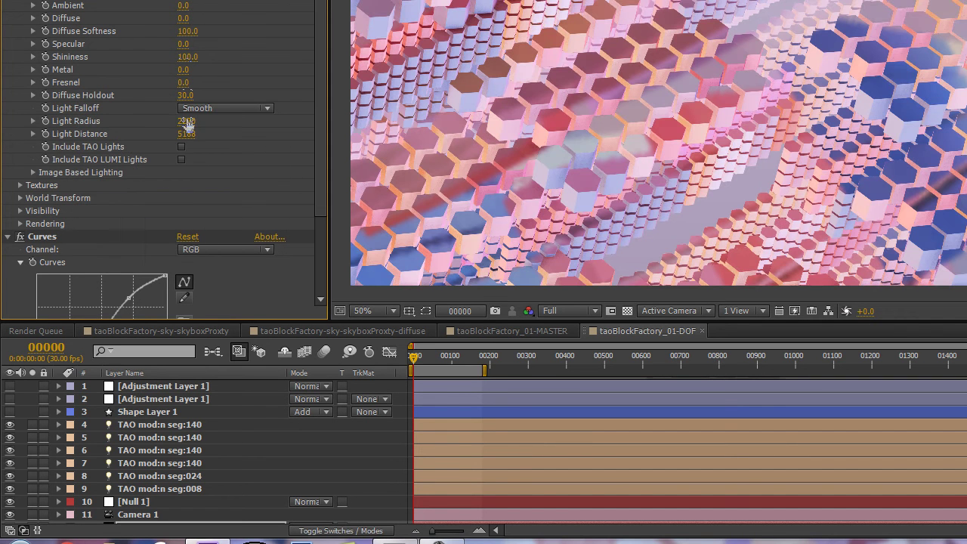
click(227, 108)
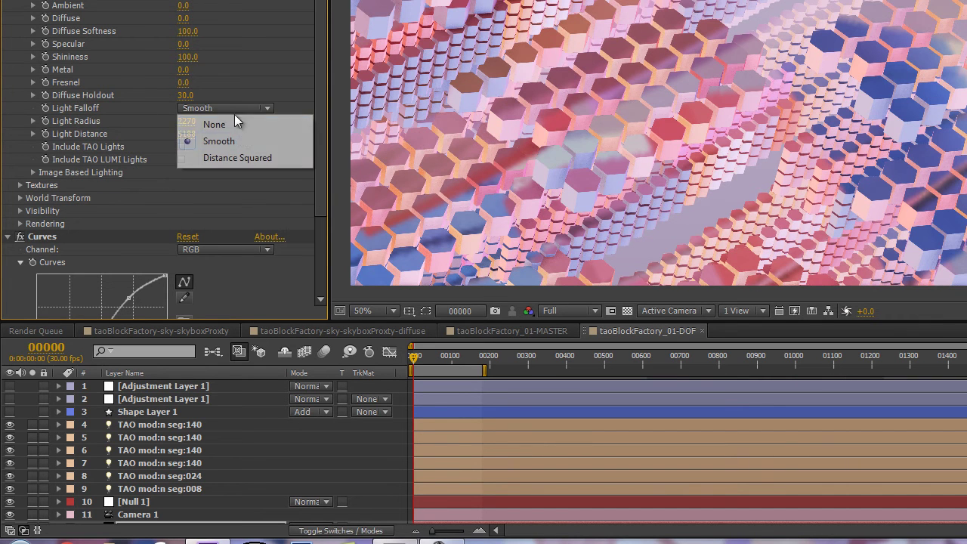
click(242, 140)
click(229, 109)
click(222, 125)
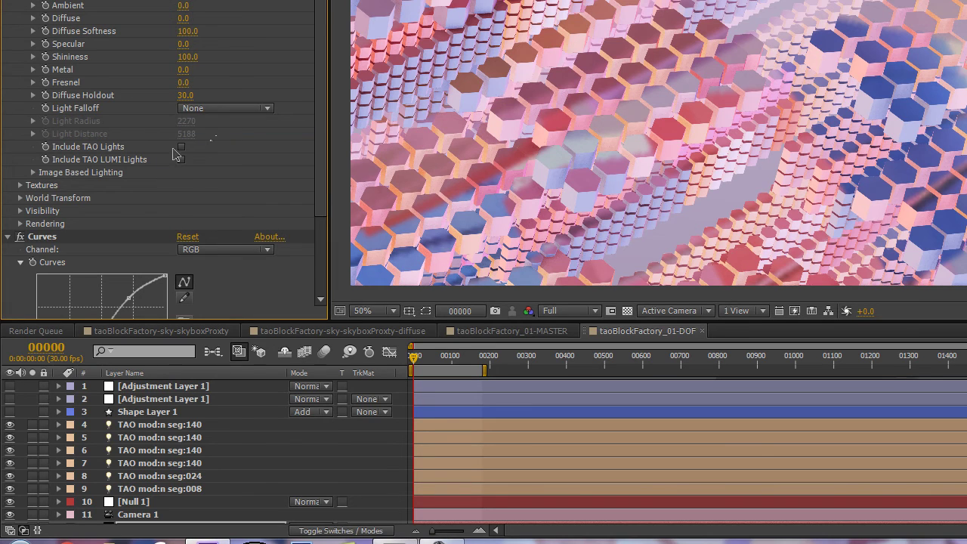
Step: Set Tao's reflection and diffuse environment maps to None under Image Based Lighting, leaving environment reloading on every frame switched off
click(33, 172)
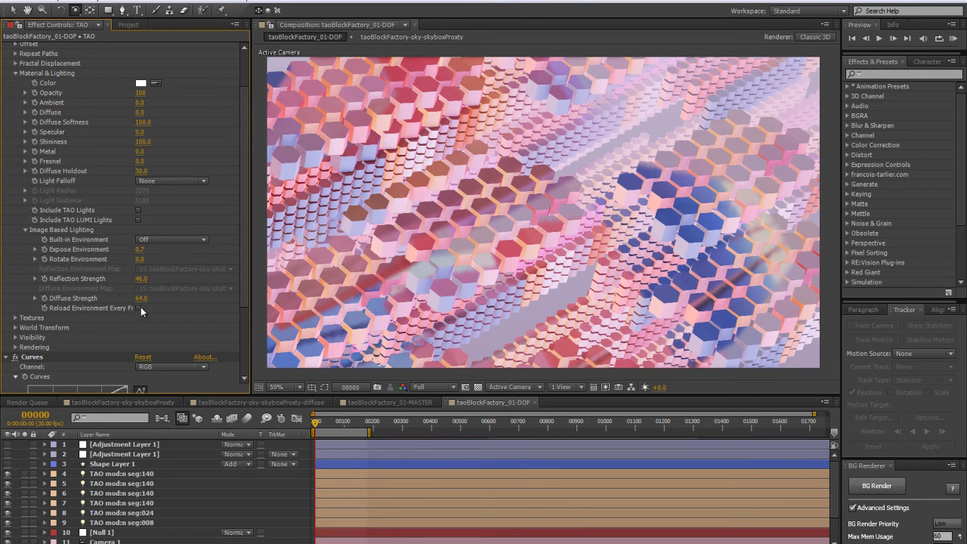
click(139, 307)
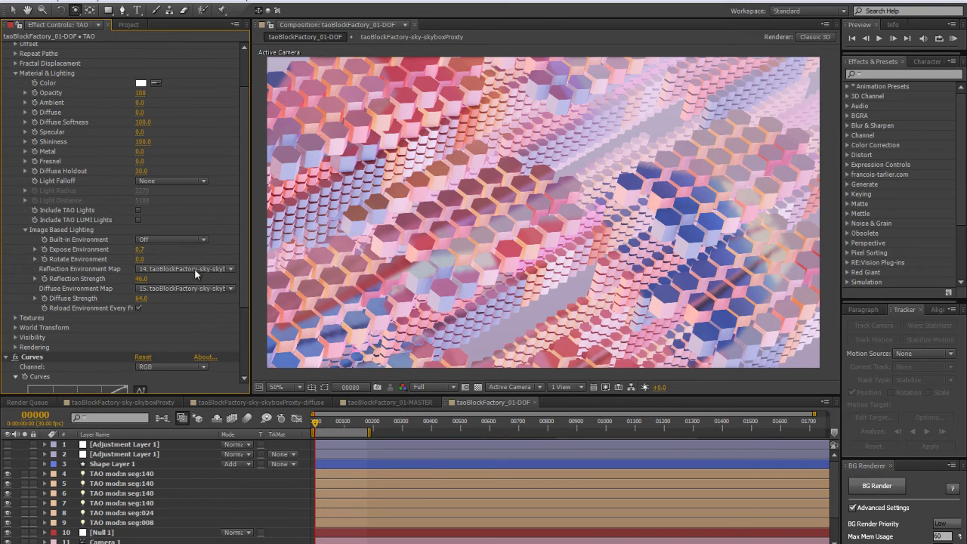
click(194, 268)
click(186, 279)
click(173, 288)
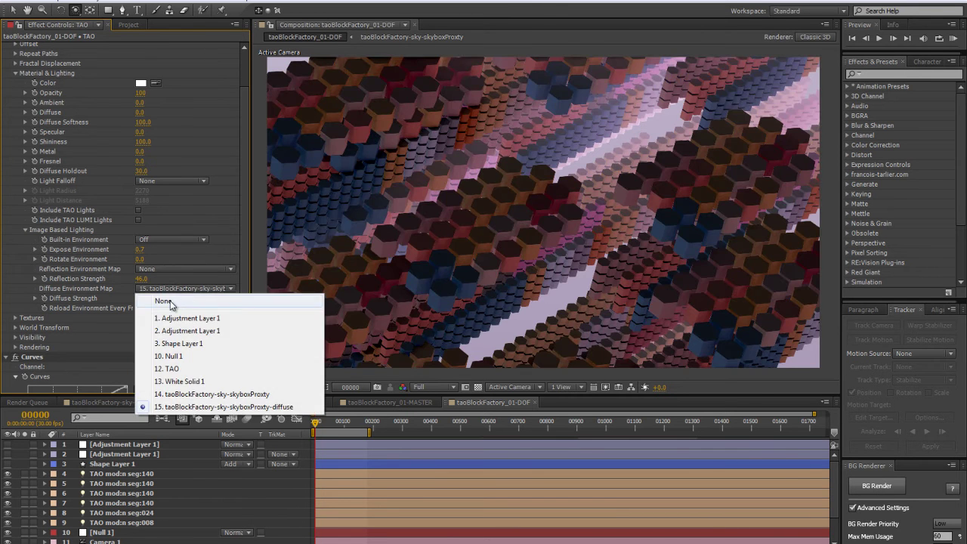
click(171, 301)
click(137, 308)
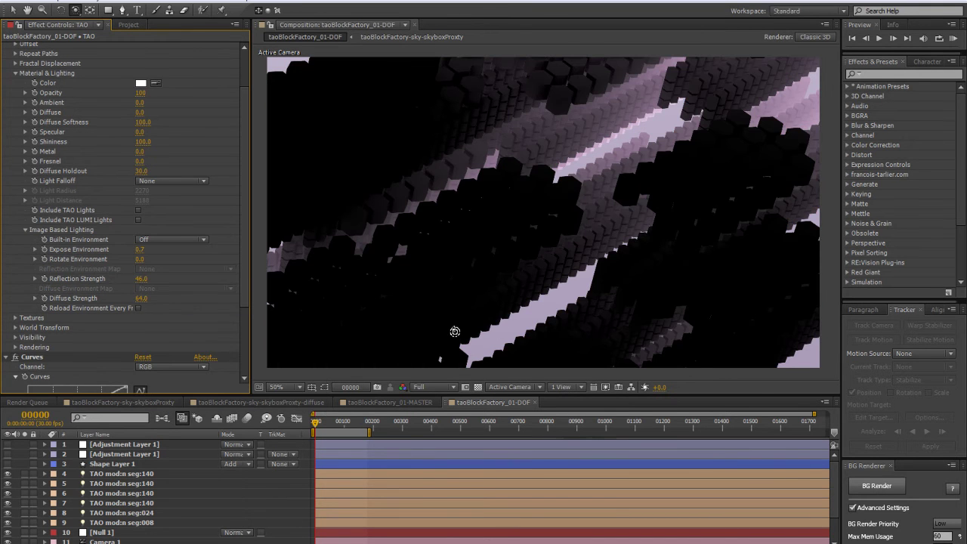
Step: Turn off Ambient Occlusion in the Tao effect's Rendering settings
click(14, 347)
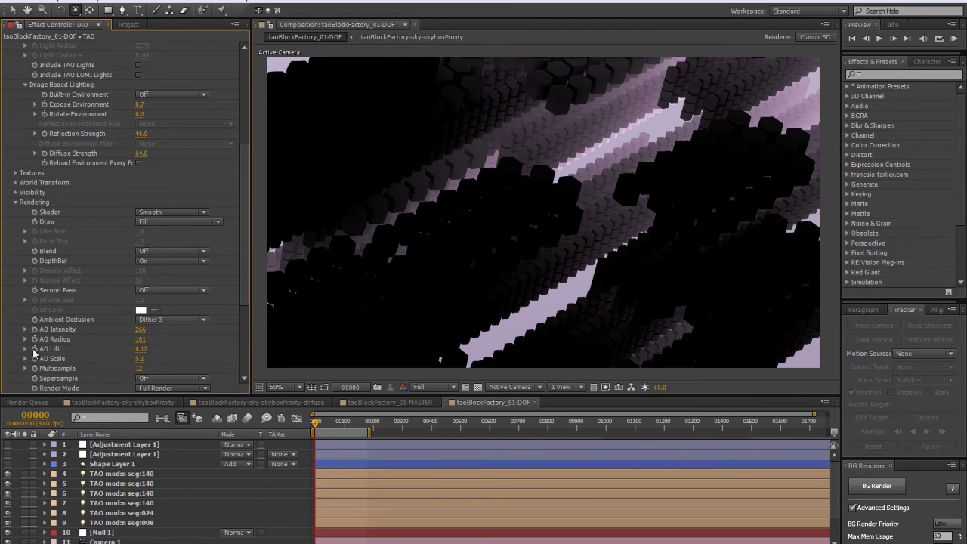
scroll(166, 281, down, 3)
click(182, 265)
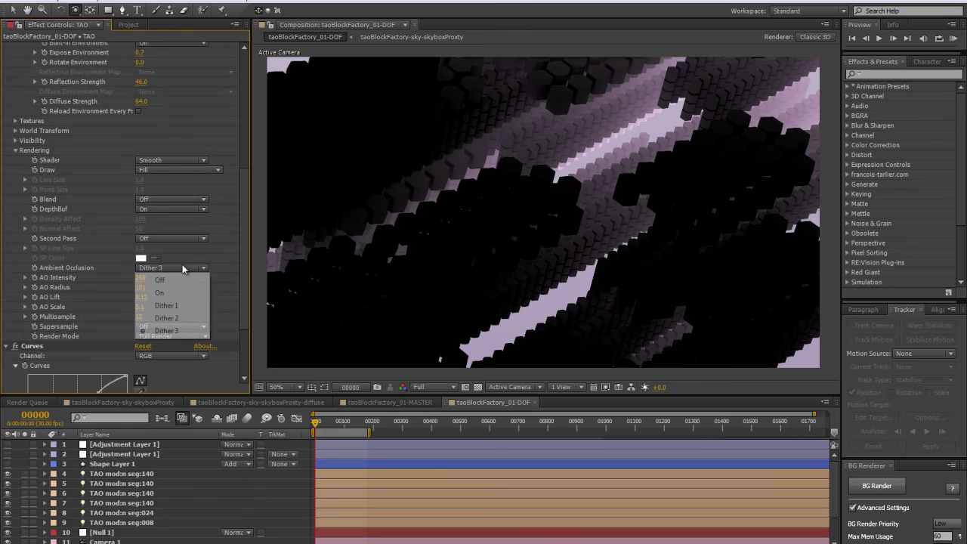
click(186, 277)
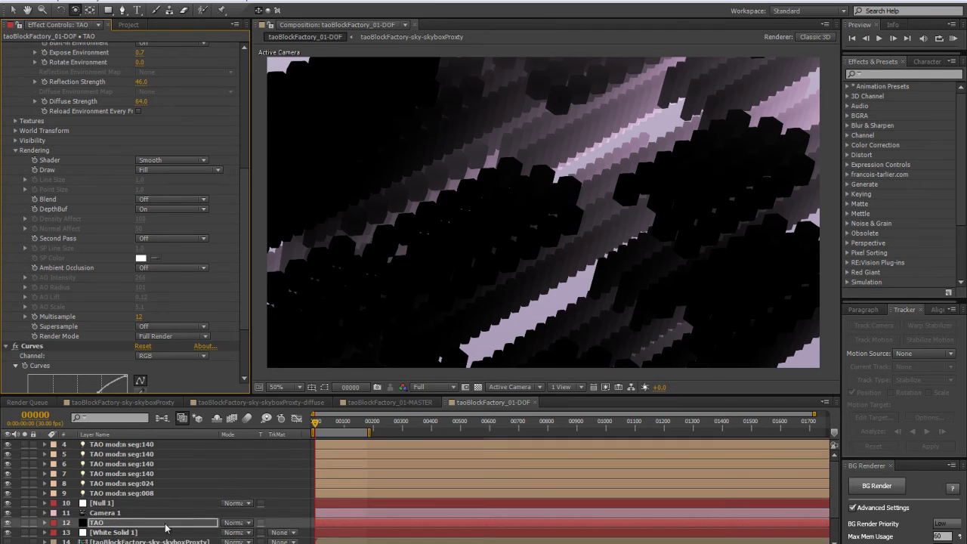
Step: Disable the Ramp effect on the White Solid 1 layer of the DOF composition
scroll(156, 529, down, 2)
click(131, 526)
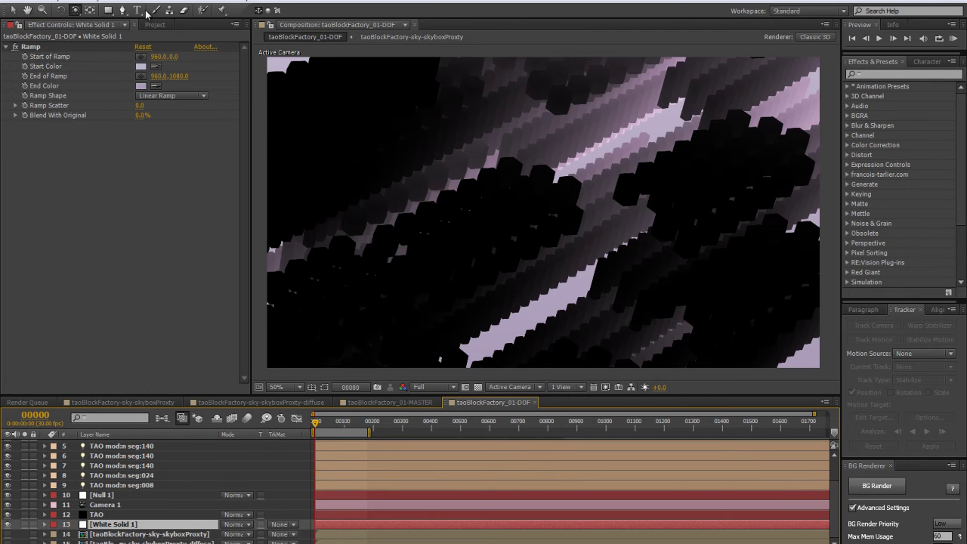
click(16, 46)
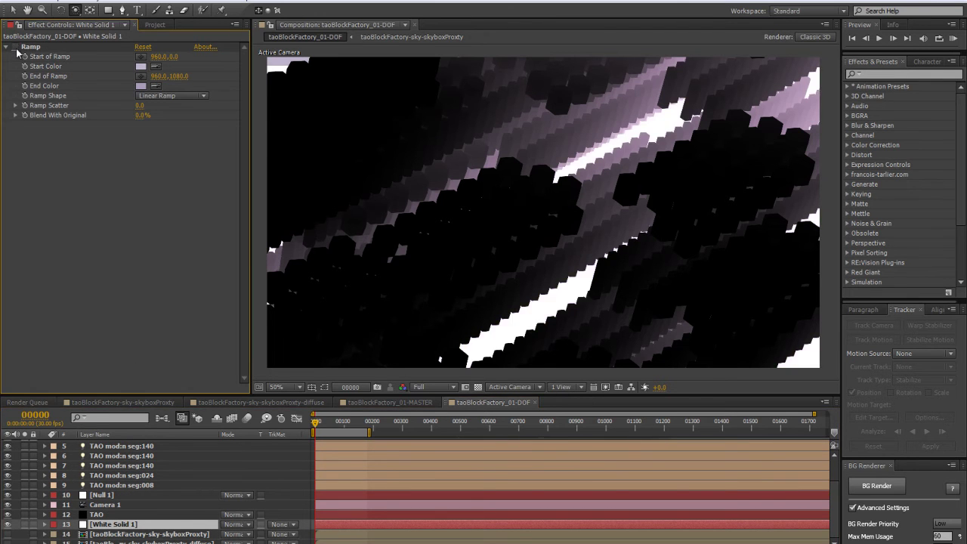
Step: Change the Fog Color in the TAO layer's Visibility settings to white (FFFFFF)
click(115, 515)
scroll(149, 226, down, 4)
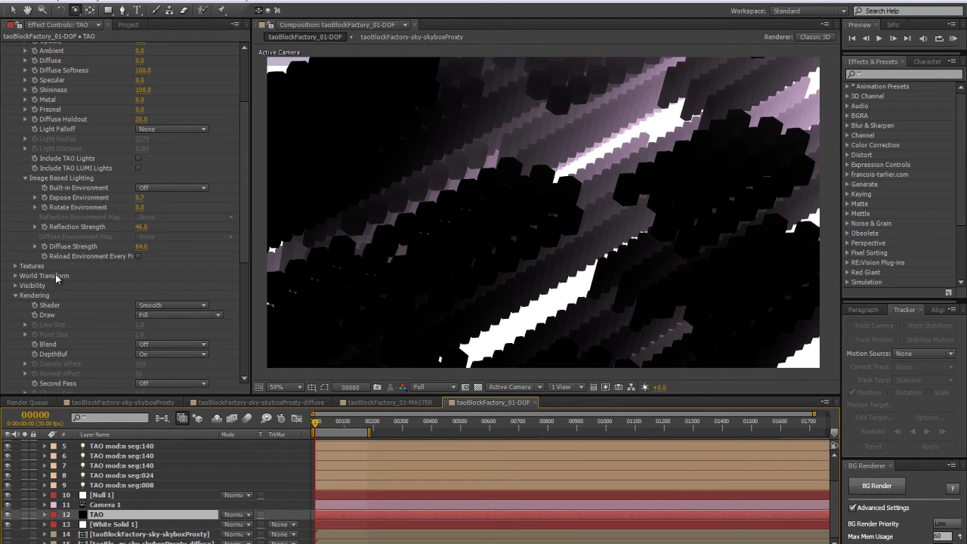
click(16, 287)
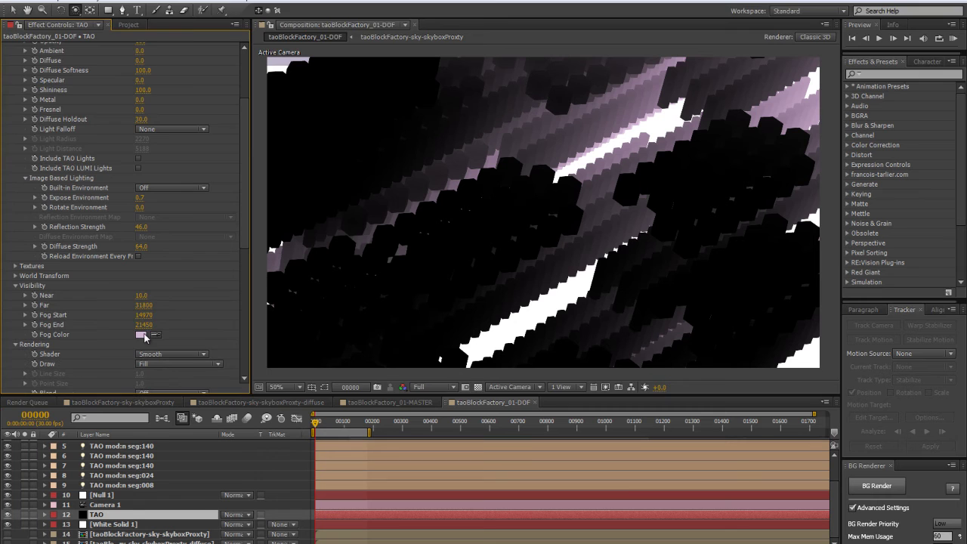
click(140, 334)
drag(33, 28, 13, 4)
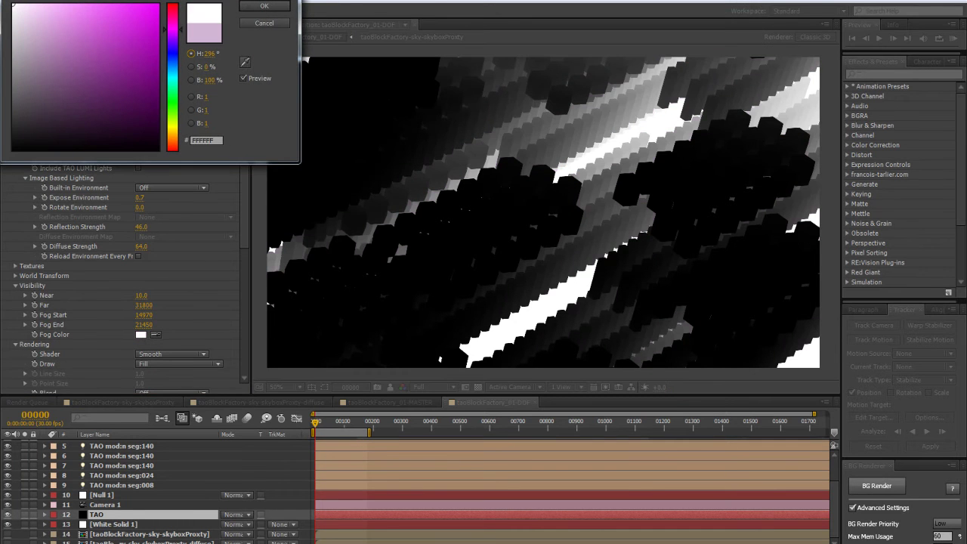
key(Return)
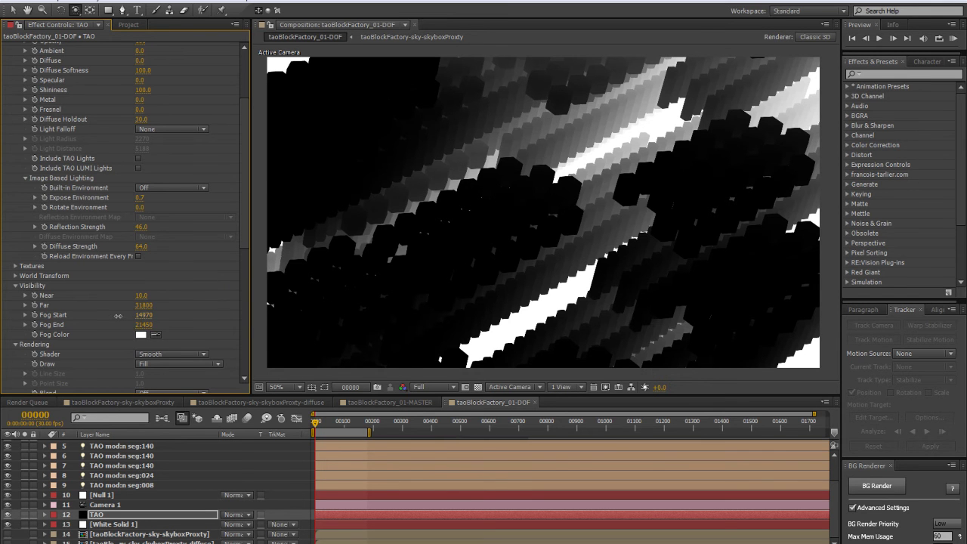
Step: Adjust the TAO layer's fog range to a Fog Start of 13960 and a Fog End of 20130
drag(108, 317, 71, 319)
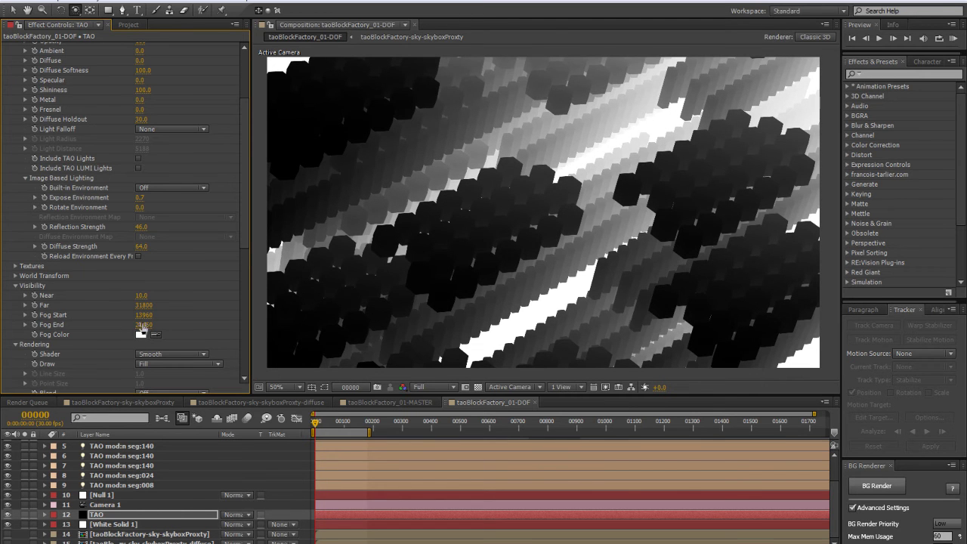
drag(176, 320, 175, 318)
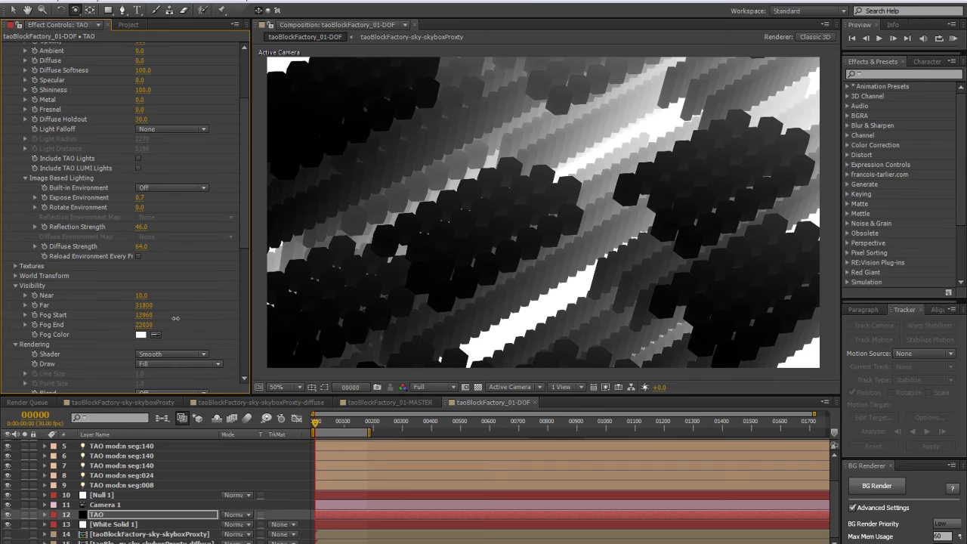
drag(112, 321, 65, 317)
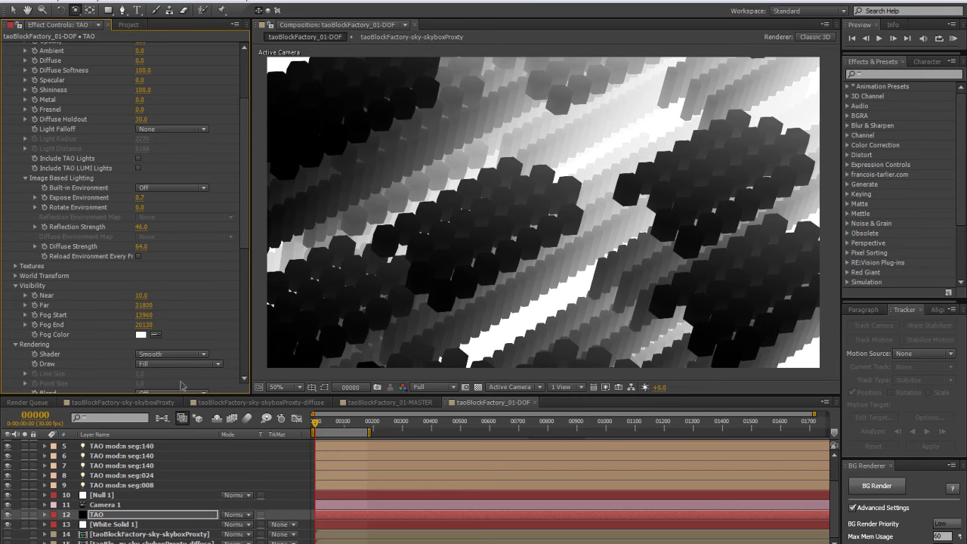
Step: Open the taoBlockFactory_01-MASTER composition and add taoBlockFactory_01-DOF as a layer directly above TAO
click(129, 24)
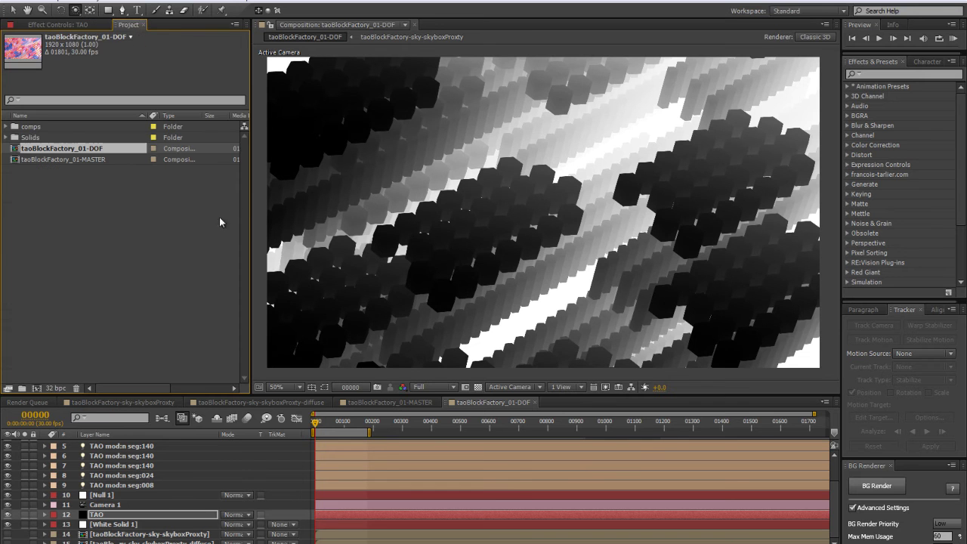
click(90, 169)
double_click(74, 159)
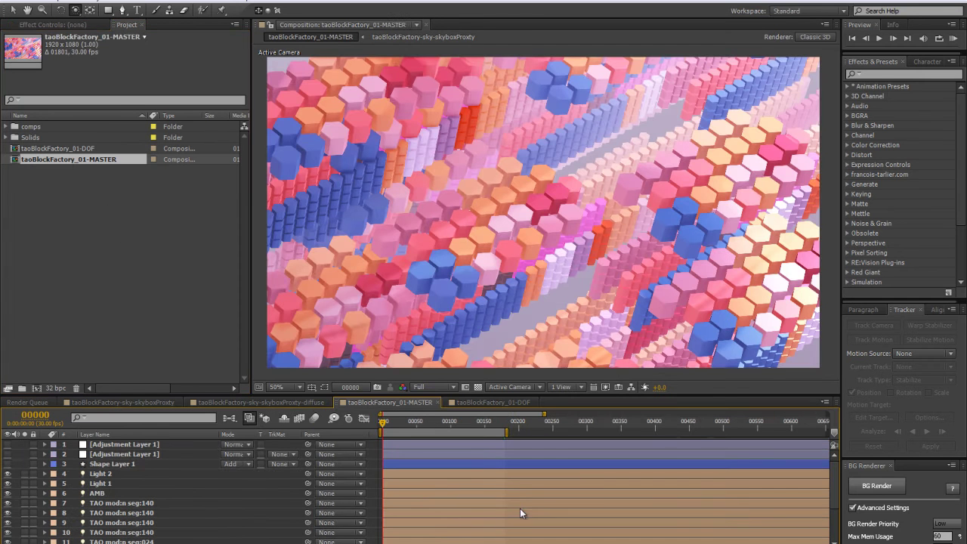
scroll(196, 506, down, 2)
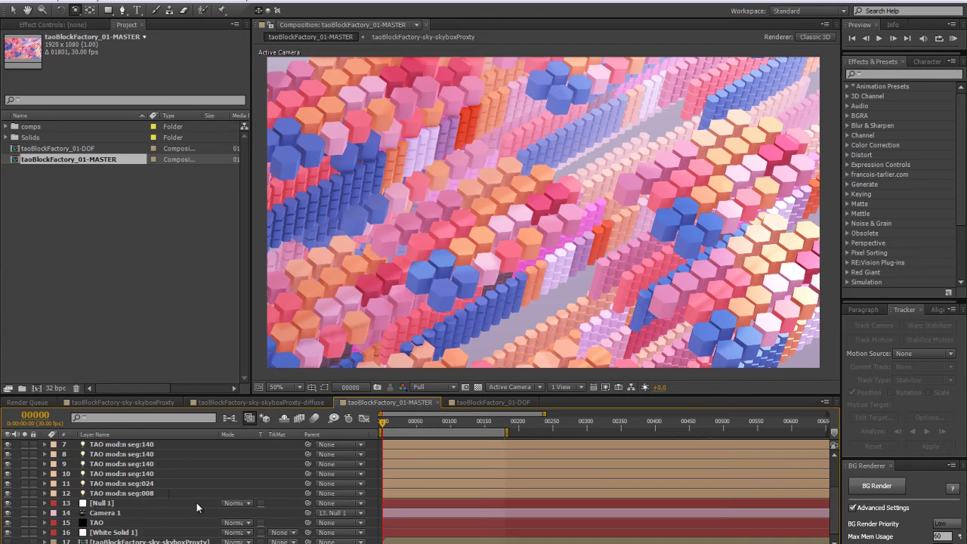
drag(83, 148, 114, 520)
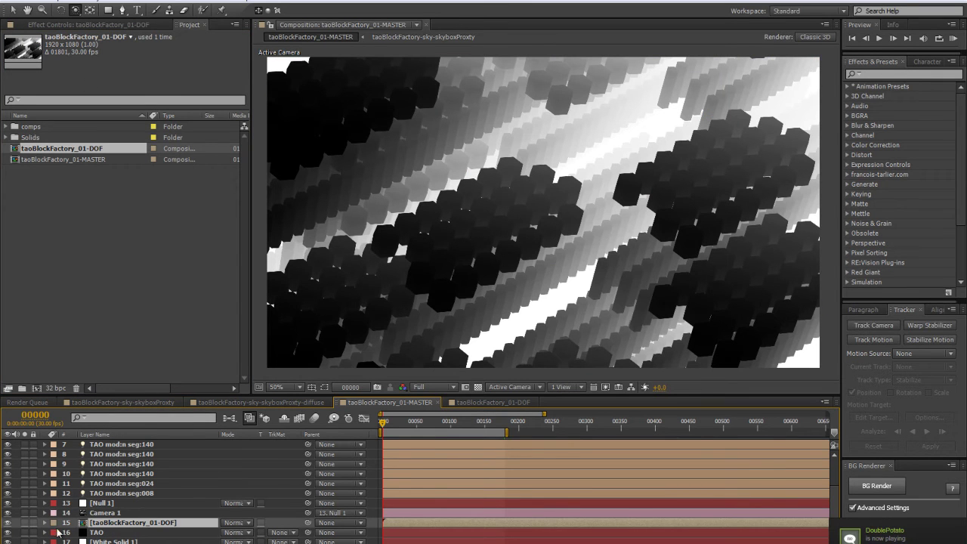
Step: Toggle the visibility of the taoBlockFactory_01-DOF layer in MASTER to compare the depth pass with the color render
scroll(113, 513, down, 1)
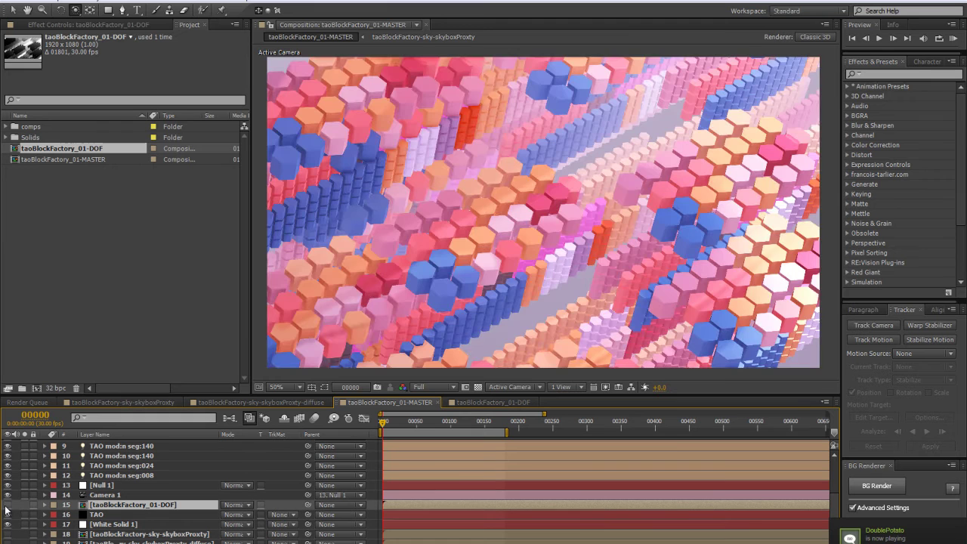
click(7, 504)
click(6, 504)
click(7, 505)
click(7, 504)
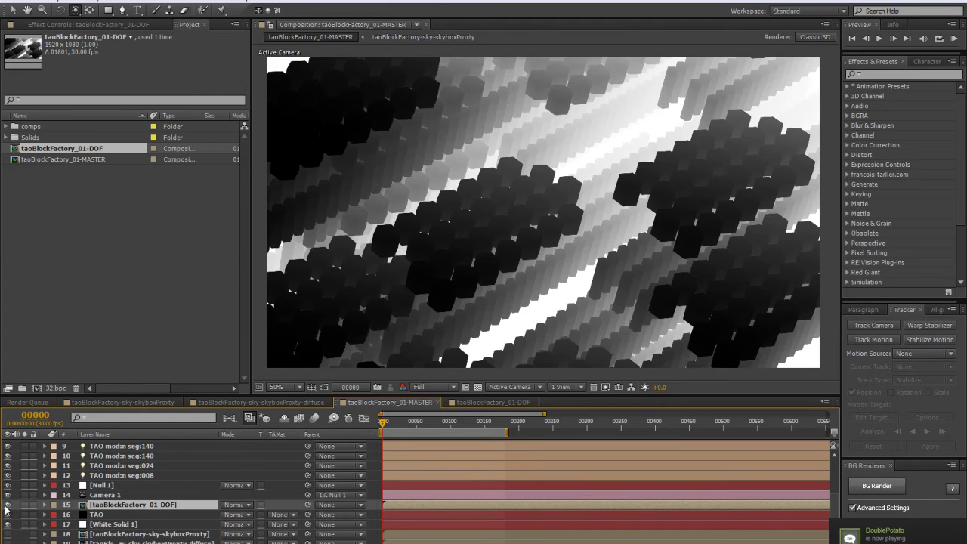
click(7, 505)
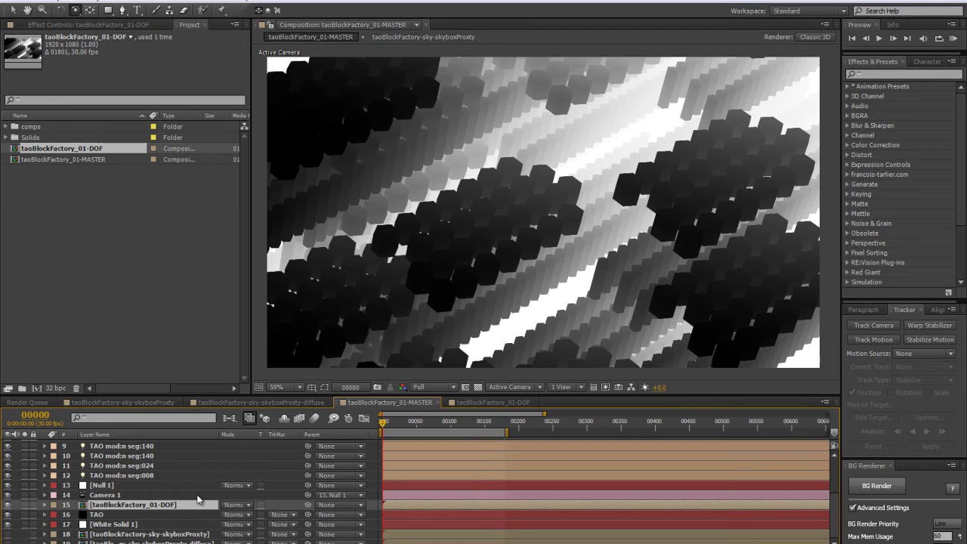
click(7, 505)
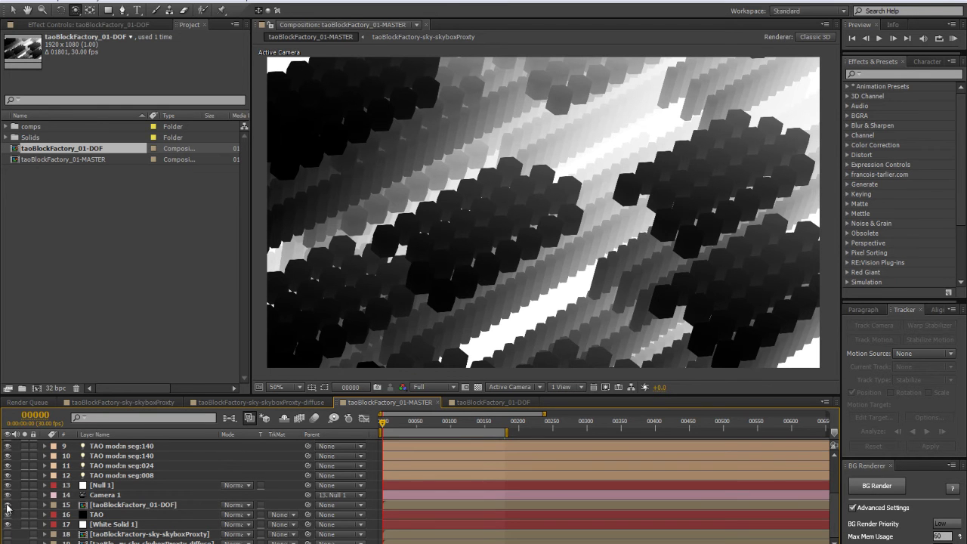
Step: Apply the Camera Lens Blur effect to the TAO layer in the MASTER composition
click(115, 518)
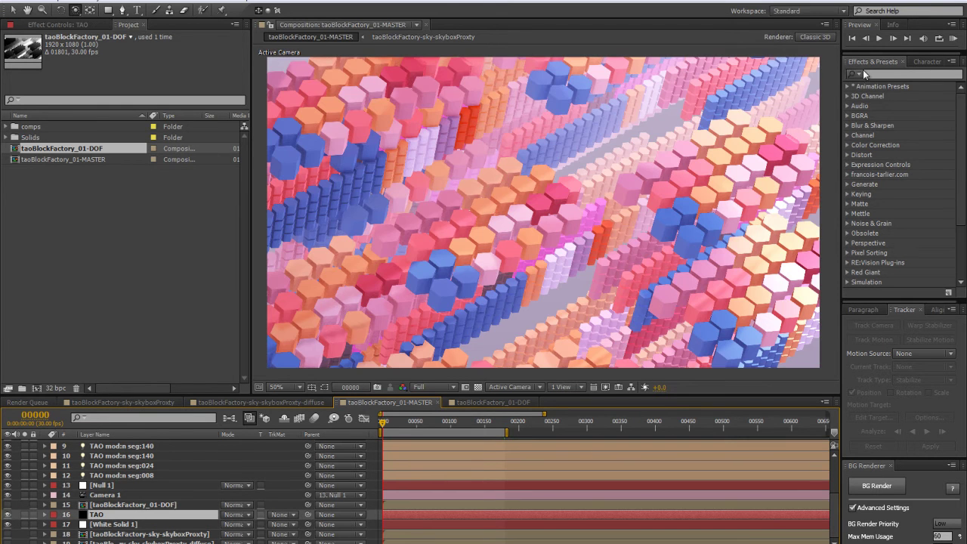
click(872, 74)
text(camera)
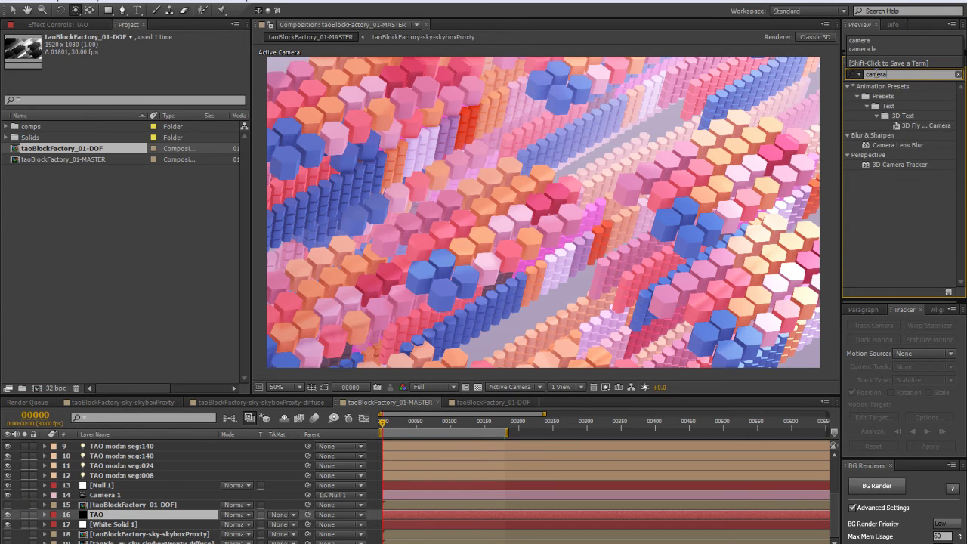
drag(921, 99, 118, 518)
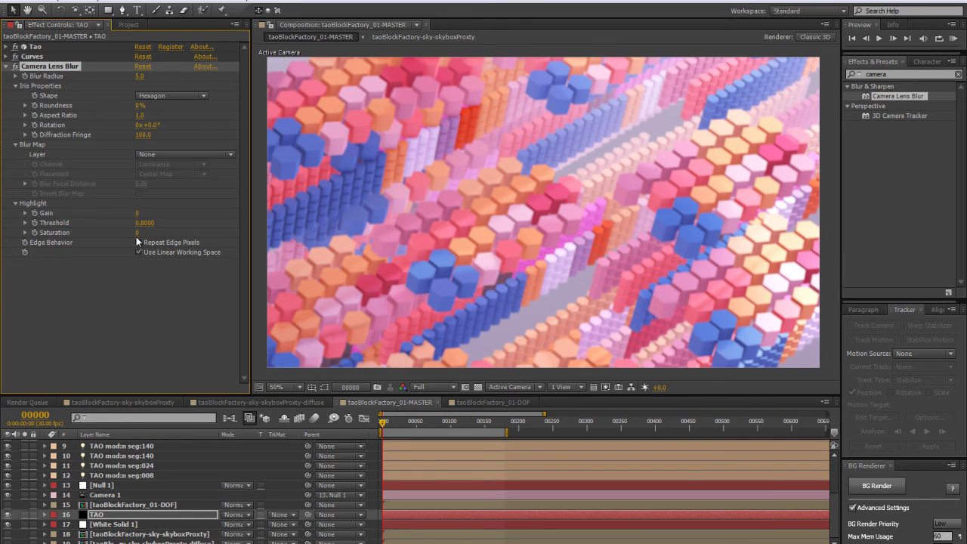
Step: Set the Camera Lens Blur radius to 19 with Repeat Edge Pixels enabled, and use taoBlockFactory_01-DOF as the blur map layer
drag(140, 77, 151, 77)
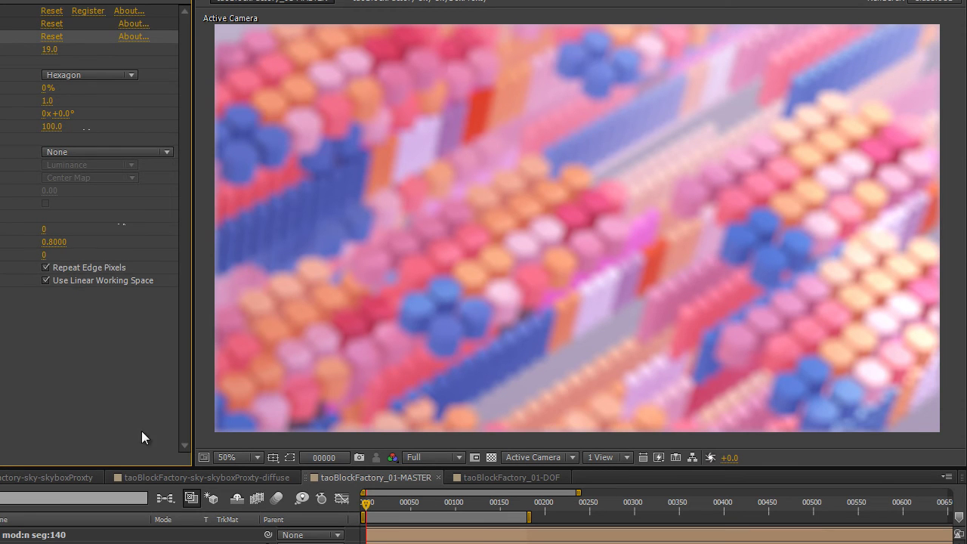
click(57, 269)
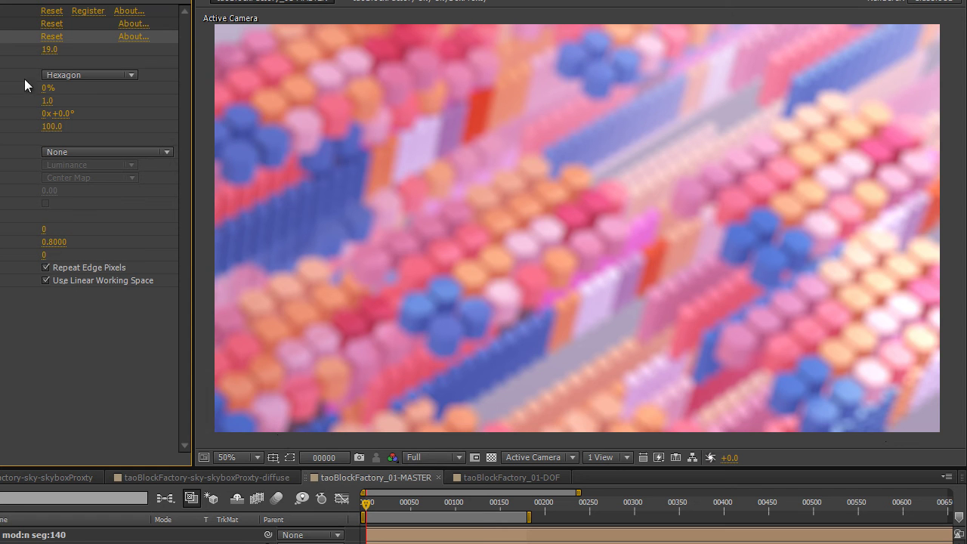
click(92, 151)
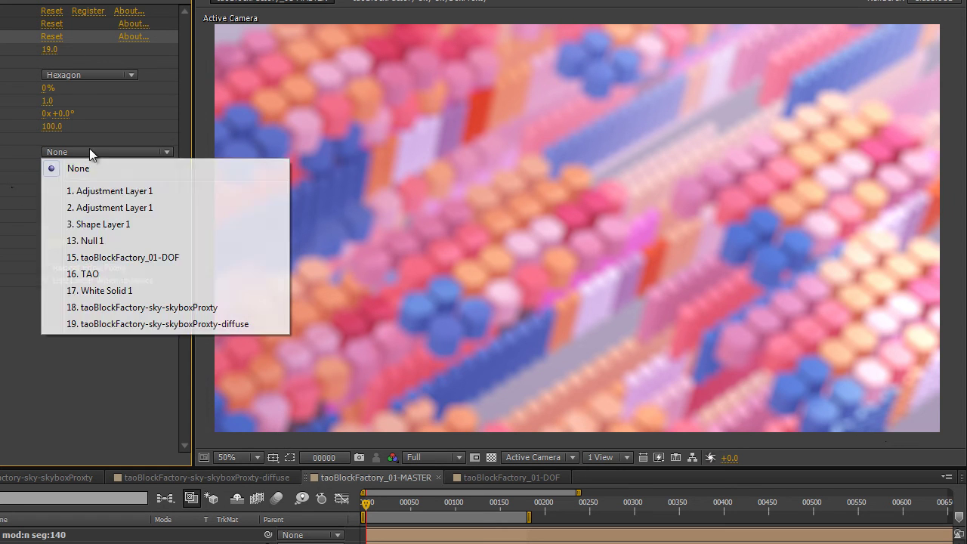
click(102, 256)
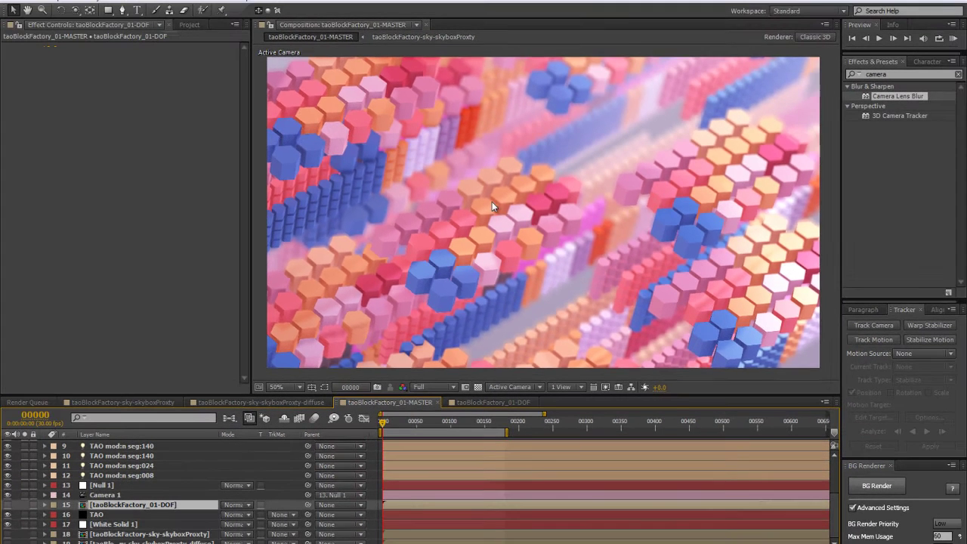
Step: Set the TAO layer's Camera Lens Blur radius to 5 and inspect the blurred render in MASTER
scroll(510, 213, up, 1)
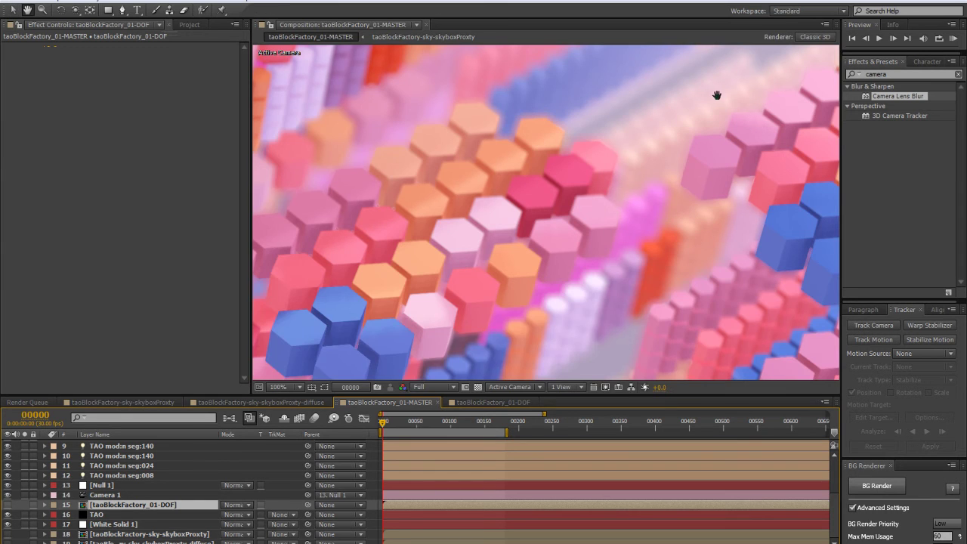
key(comma)
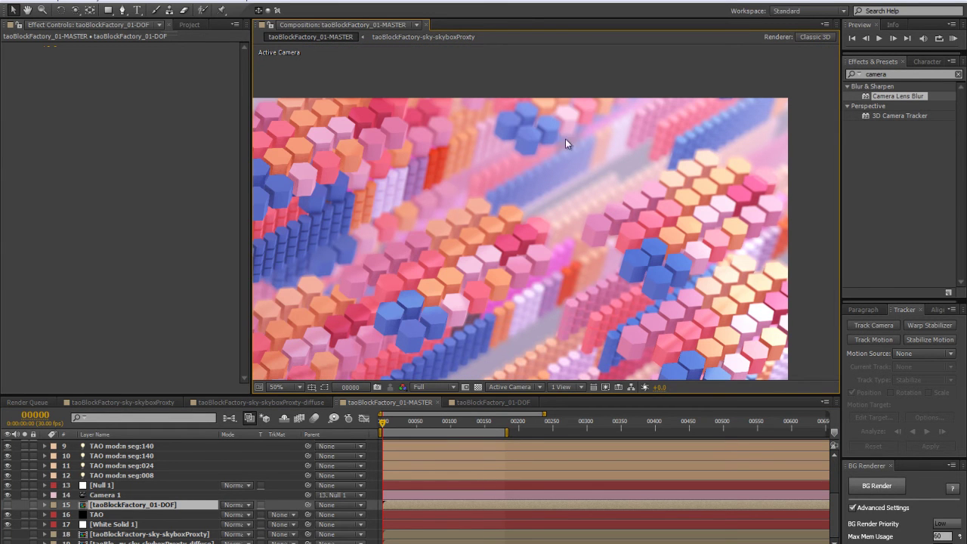
scroll(540, 178, up, 2)
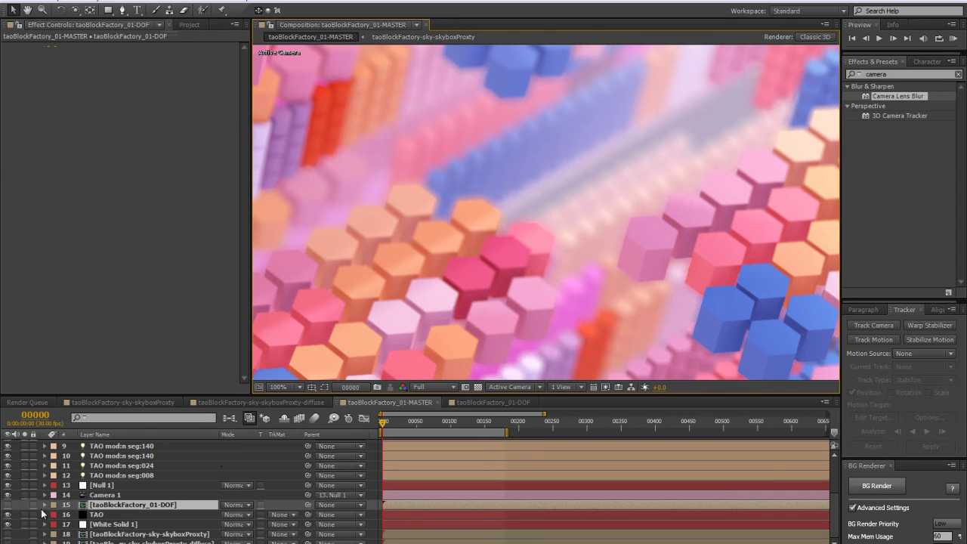
click(95, 515)
click(146, 76)
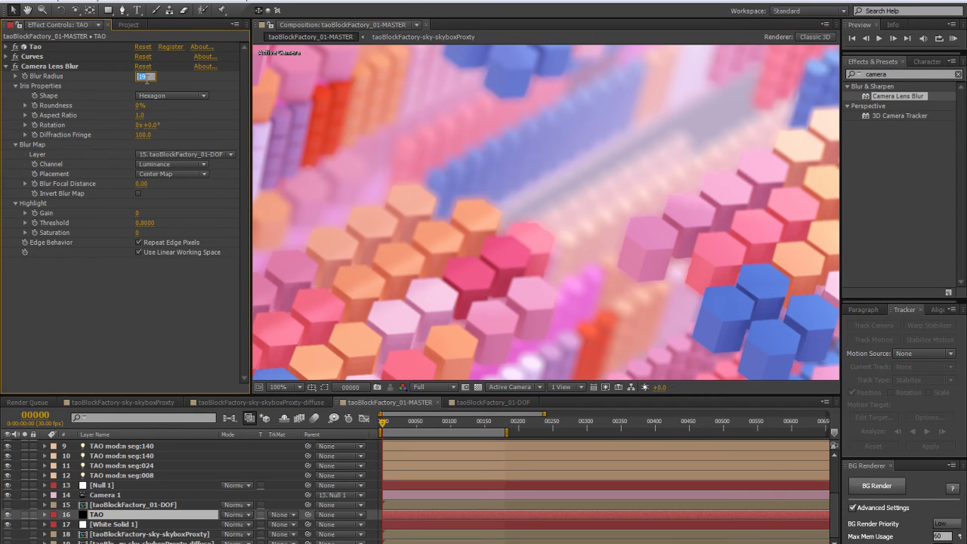
text(5)
key(Return)
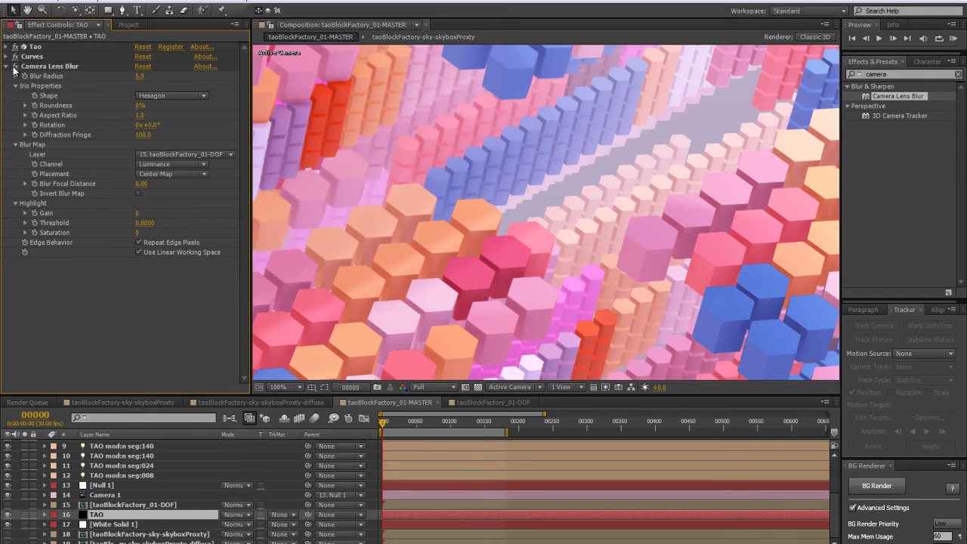
scroll(545, 198, down, 2)
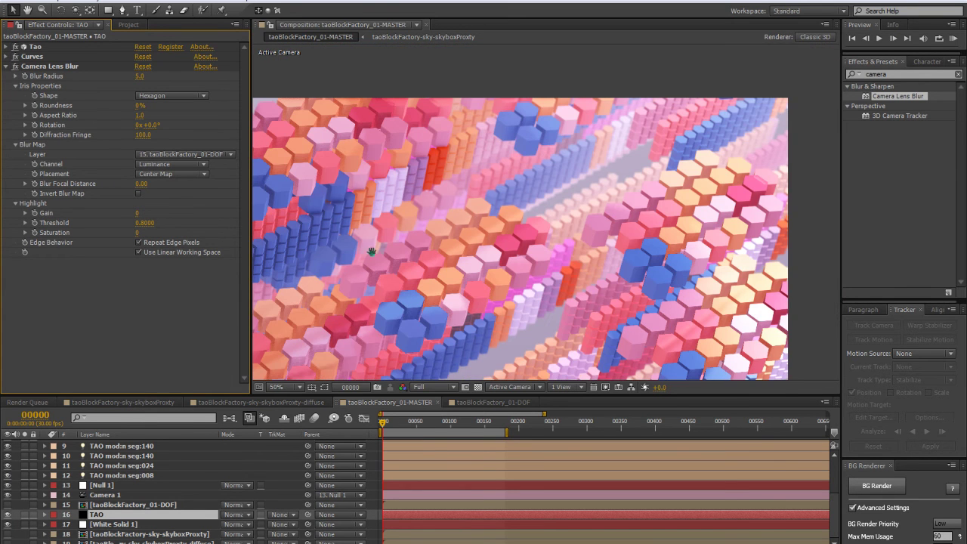
drag(374, 292, 419, 252)
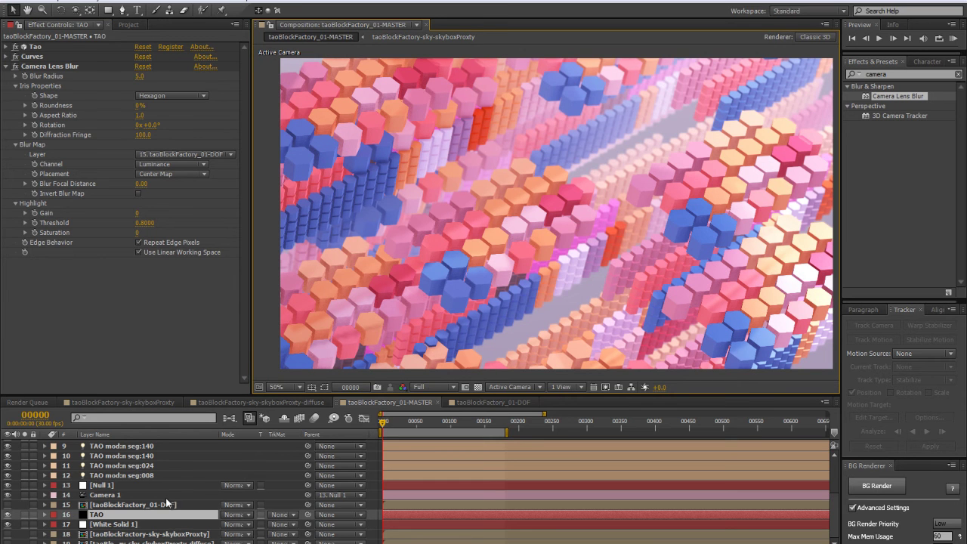
scroll(158, 499, up, 4)
scroll(143, 505, down, 4)
Step: Open the taoBlockFactory_01-DOF composition and create a new adjustment layer above all its other layers
double_click(119, 504)
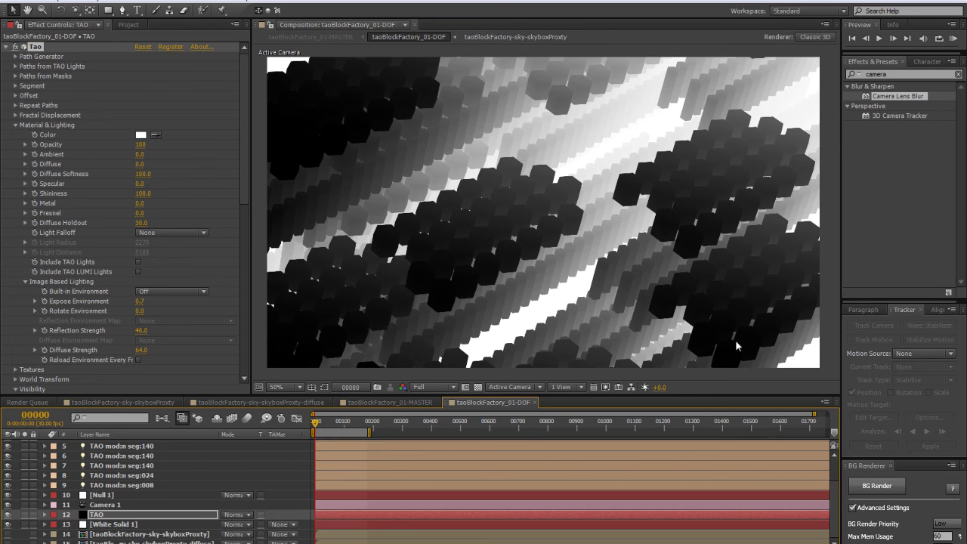
click(99, 515)
scroll(173, 523, up, 2)
click(121, 444)
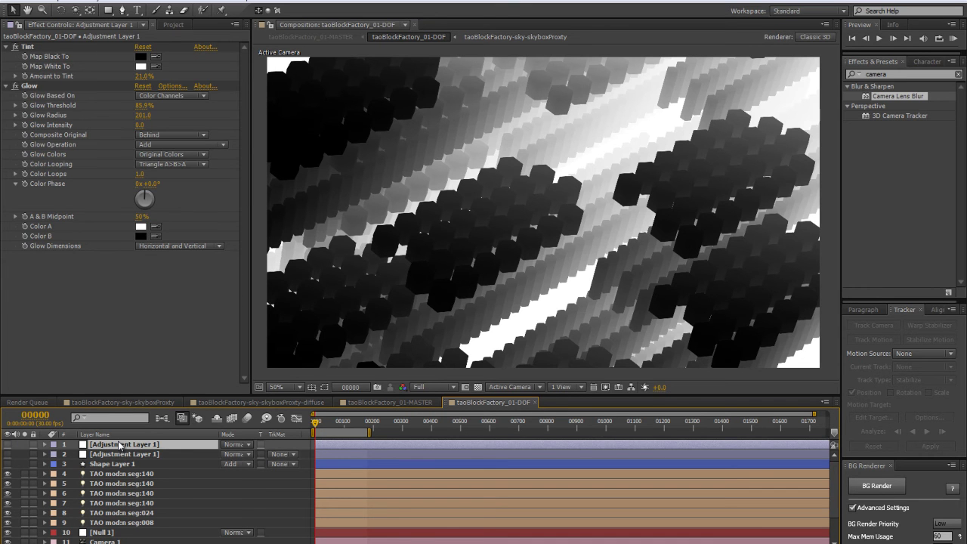
key(ctrl+alt+y)
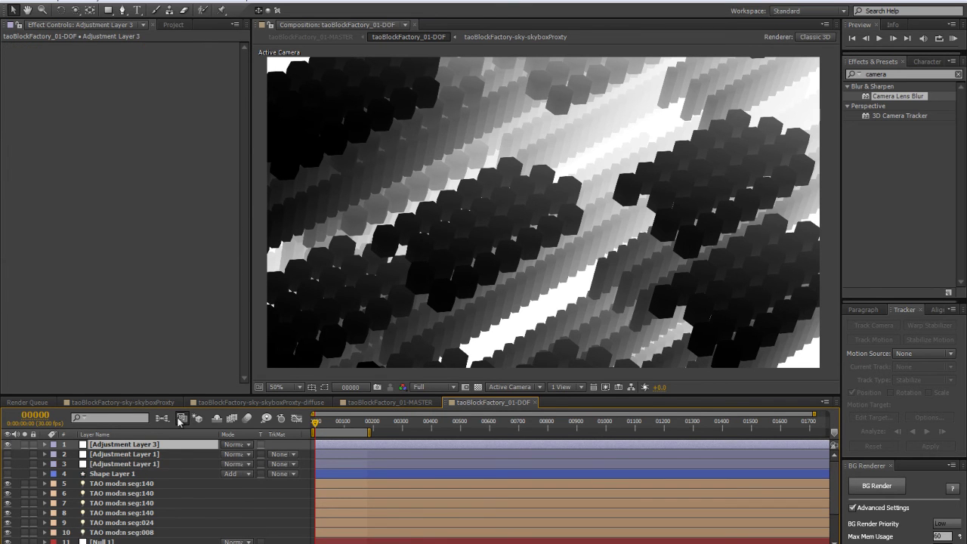
Step: Apply Colorama to the new adjustment layer, set its Output Cycle preset palette to Ramp Grey, and compare with the original
double_click(897, 74)
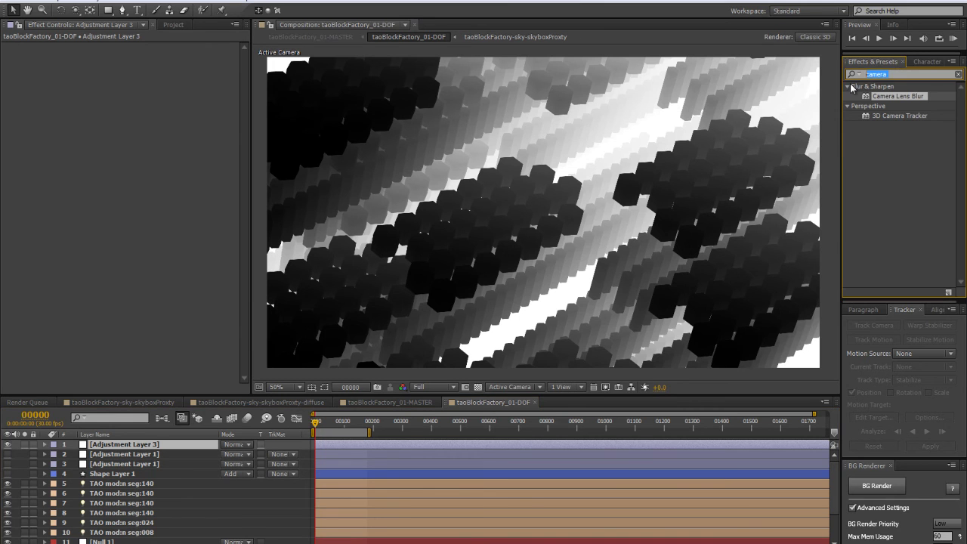
text(coloram)
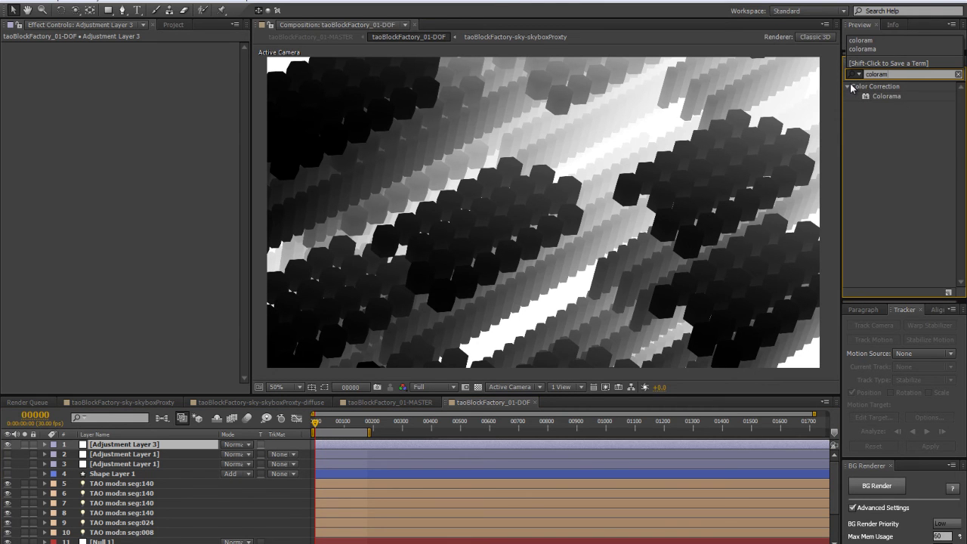
drag(886, 96, 146, 451)
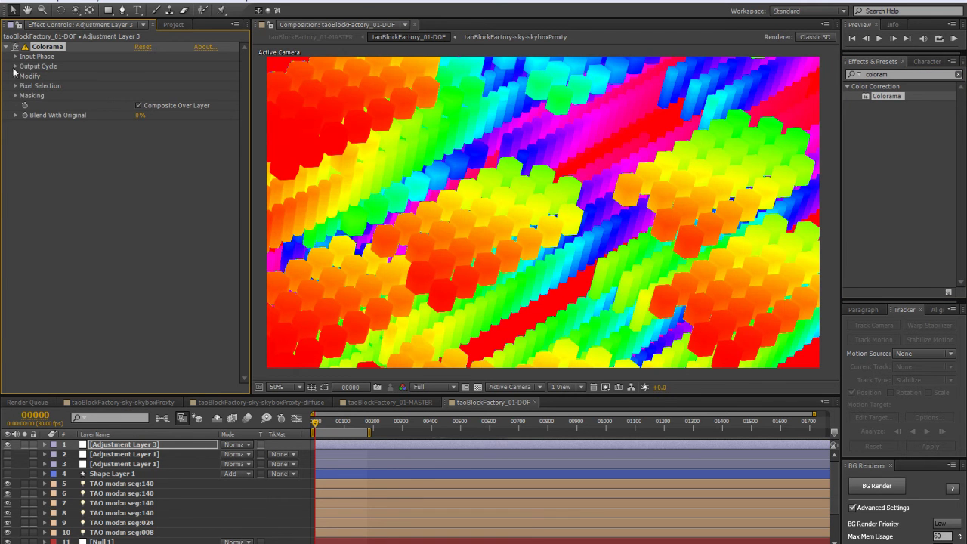
click(15, 66)
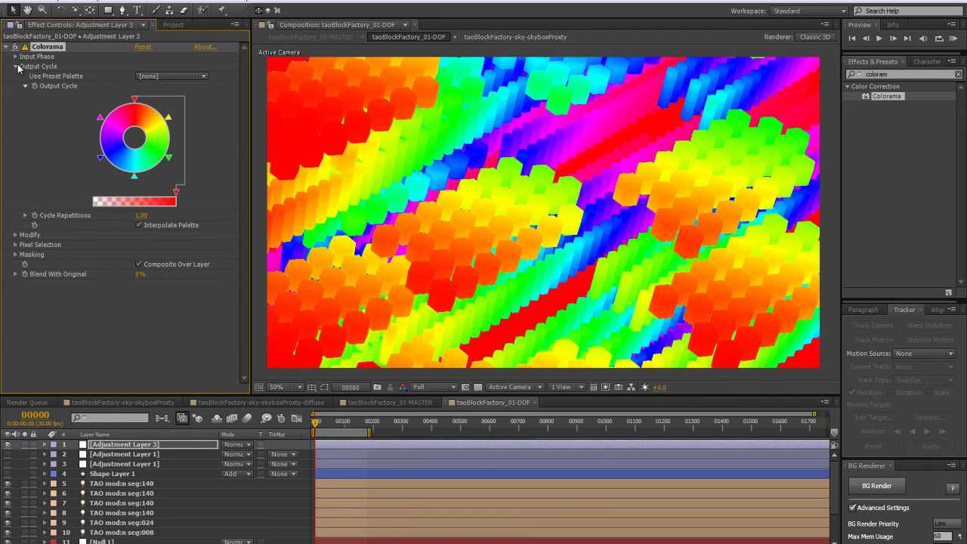
click(172, 77)
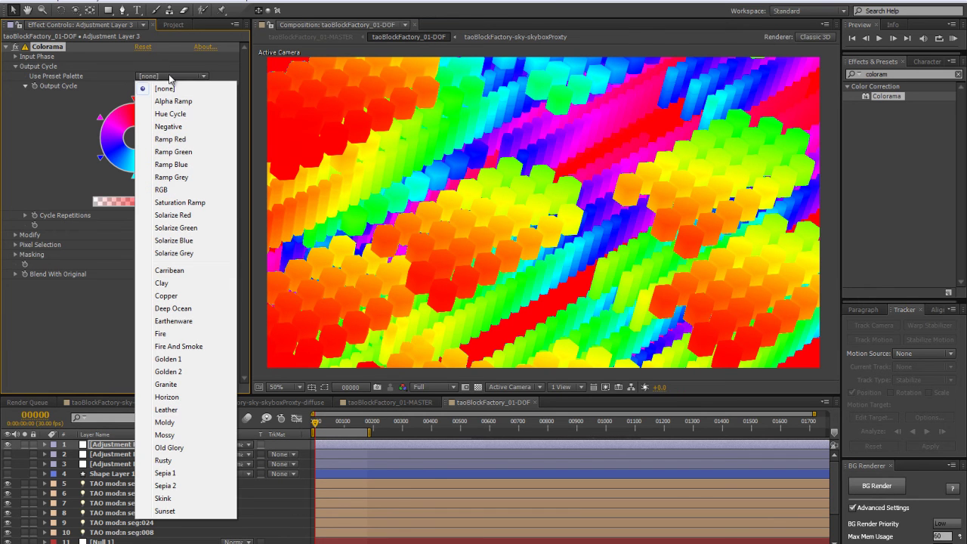
click(181, 181)
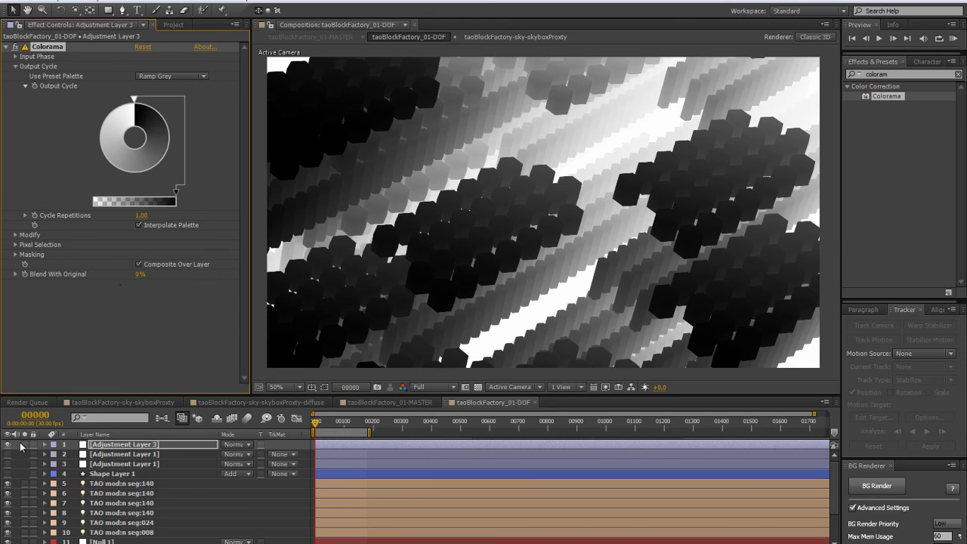
click(7, 445)
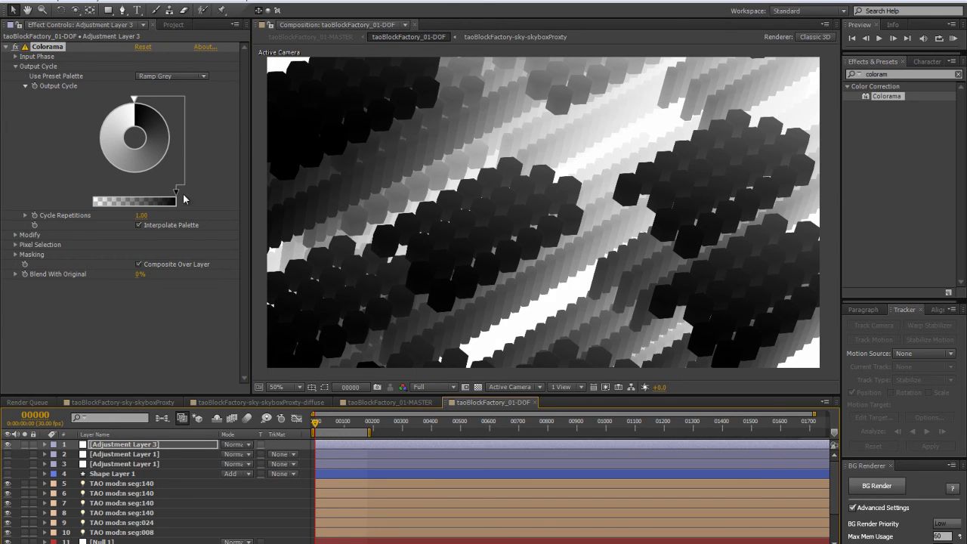
Step: Add a near-black stop (RGB 17, 17, 17) at about 3 o'clock on Colorama's output cycle and a second dark stop beside the white one
double_click(152, 111)
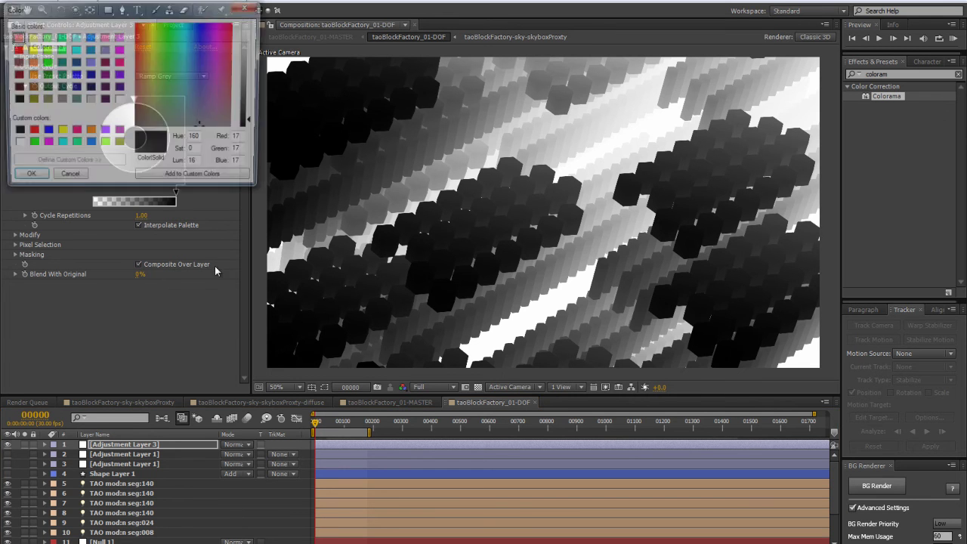
click(39, 183)
drag(167, 114, 184, 143)
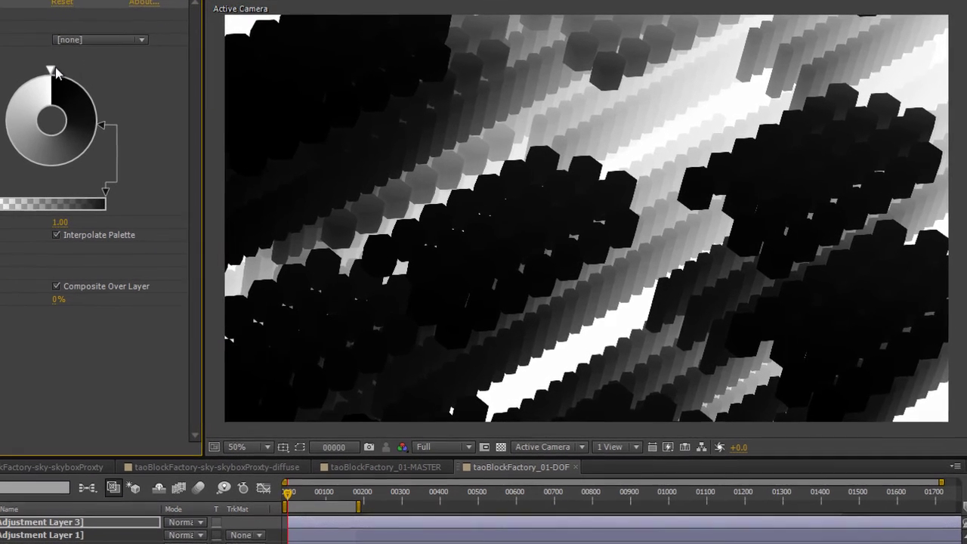
drag(108, 90, 129, 94)
drag(78, 72, 78, 71)
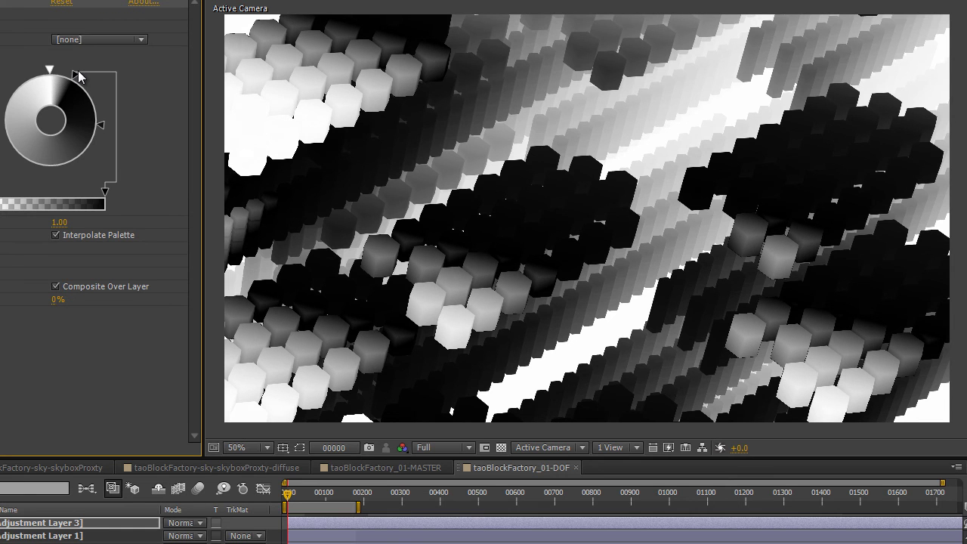
Step: Spread the two dark stops to about 1 and 4 o'clock on the output cycle and change the white stop to RGB 205, 205, 205
click(102, 126)
drag(104, 141, 100, 156)
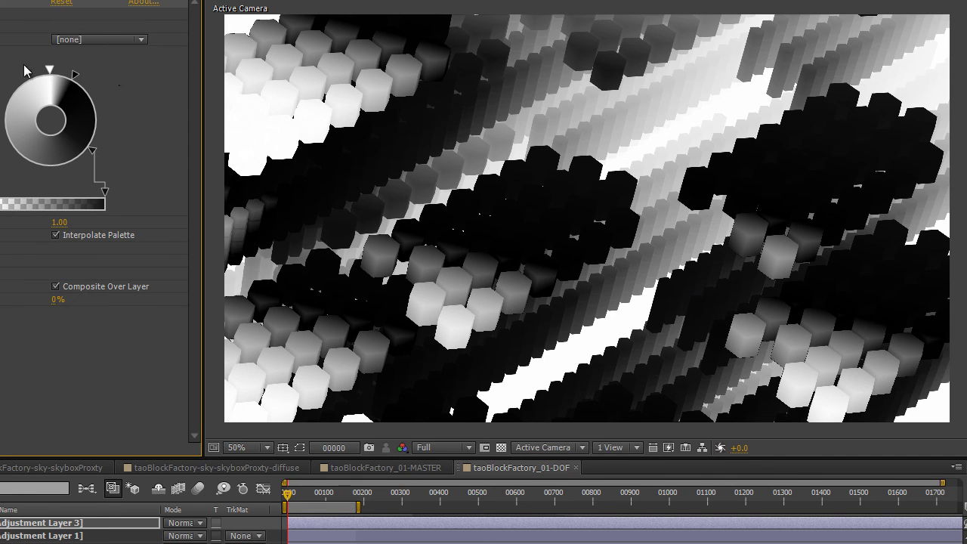
drag(77, 74, 87, 77)
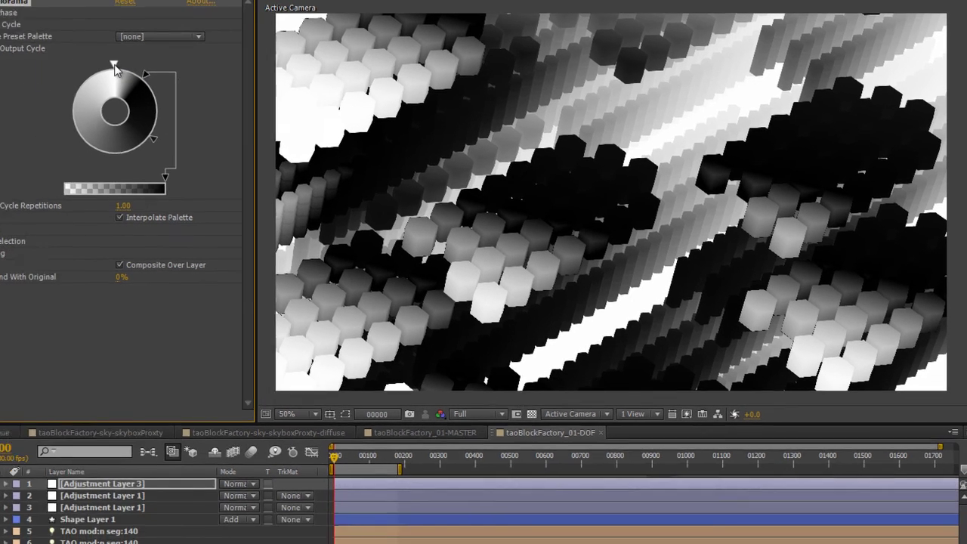
double_click(50, 70)
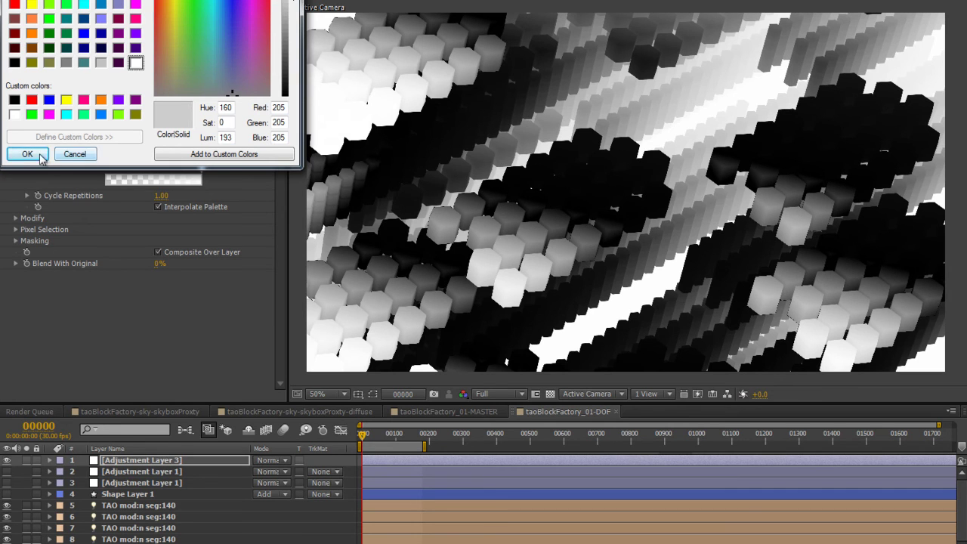
click(27, 153)
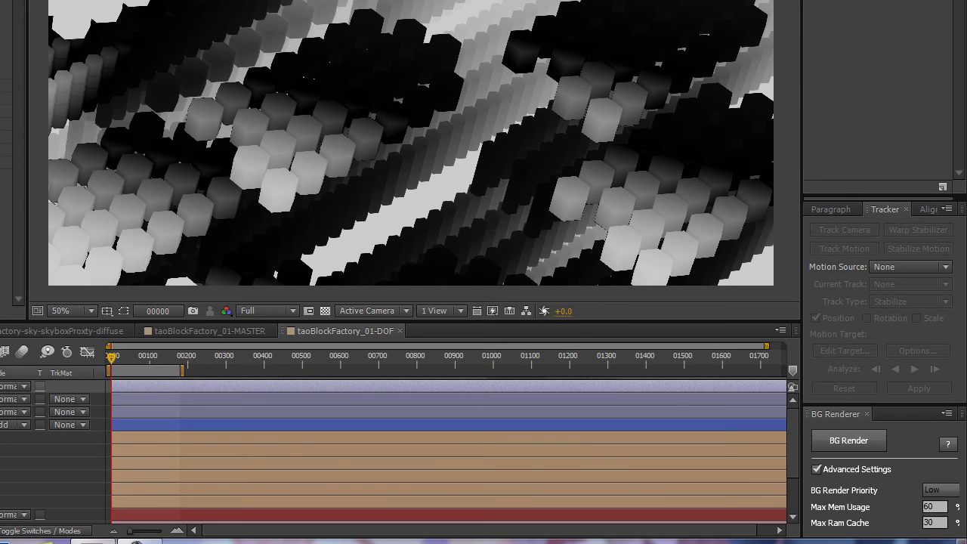
Step: Return to the MASTER composition, set the TAO layer's Camera Lens Blur radius to 22, and inspect the foreground and background blur
click(256, 332)
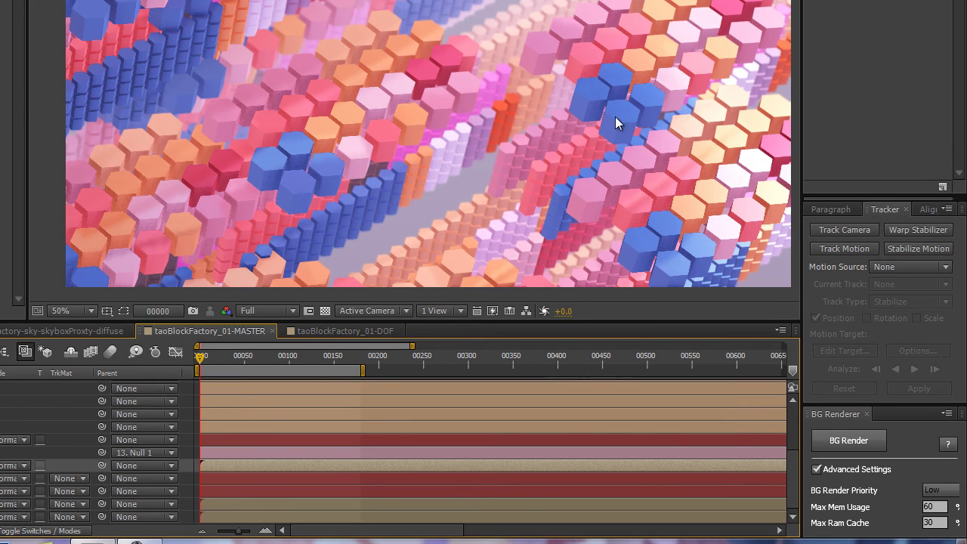
scroll(614, 117, up, 1)
drag(147, 202, 483, 2)
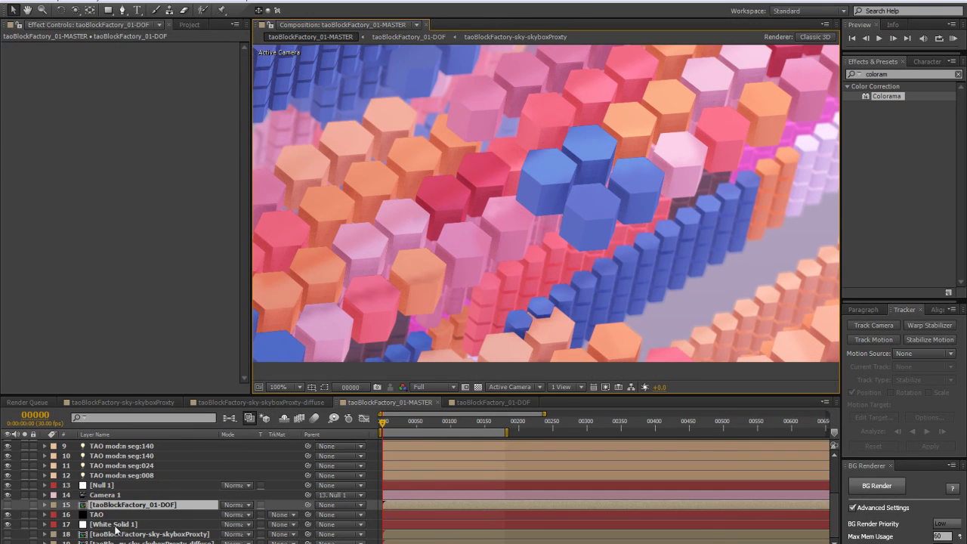
click(99, 516)
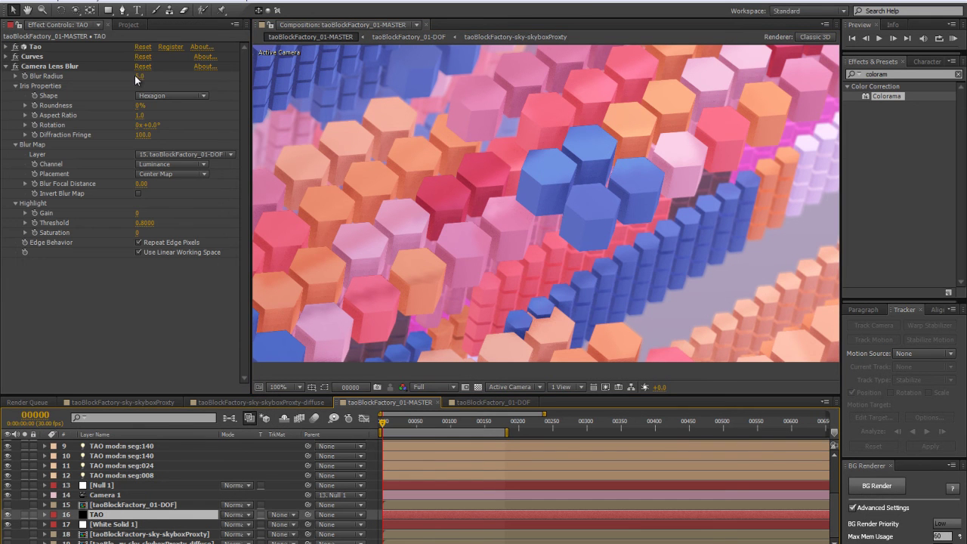
drag(138, 76, 151, 76)
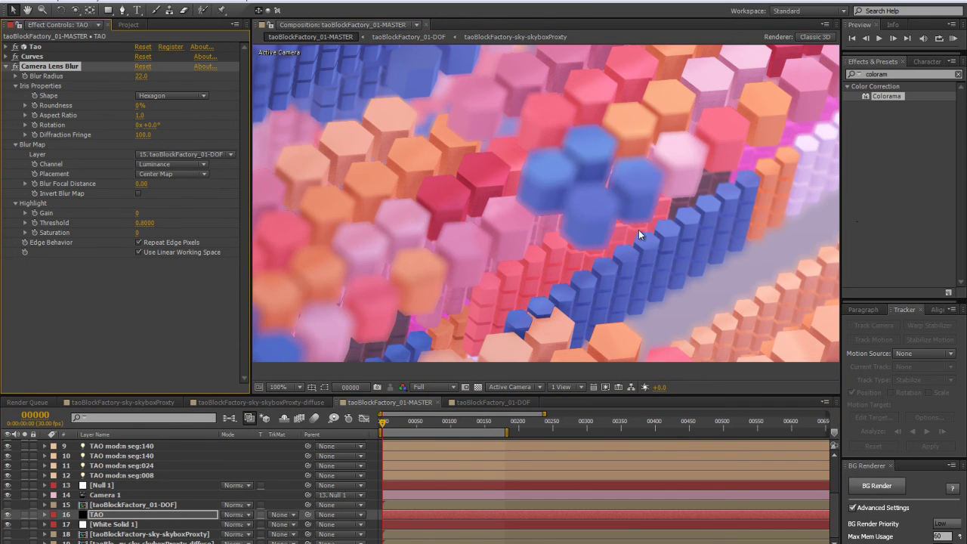
scroll(558, 242, down, 1)
drag(752, 146, 599, 216)
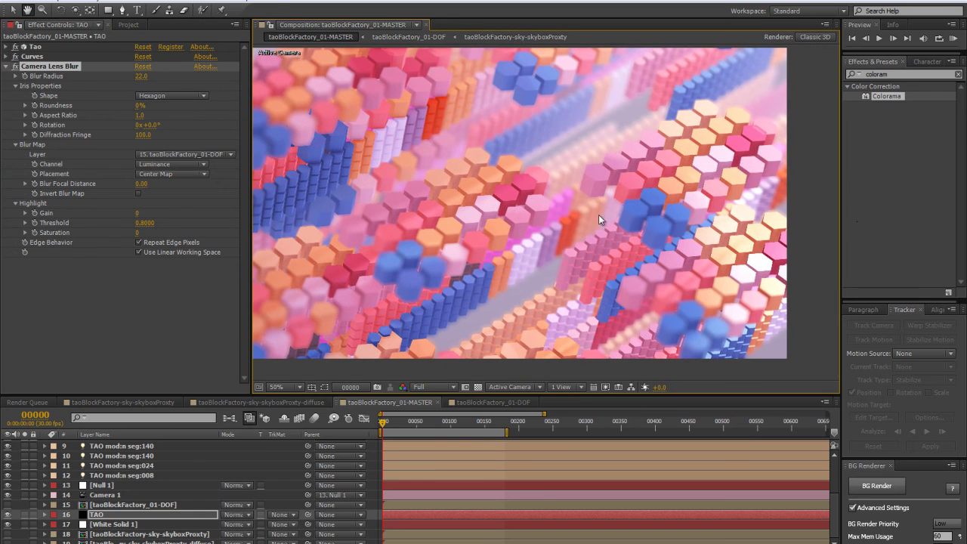
drag(444, 176, 473, 187)
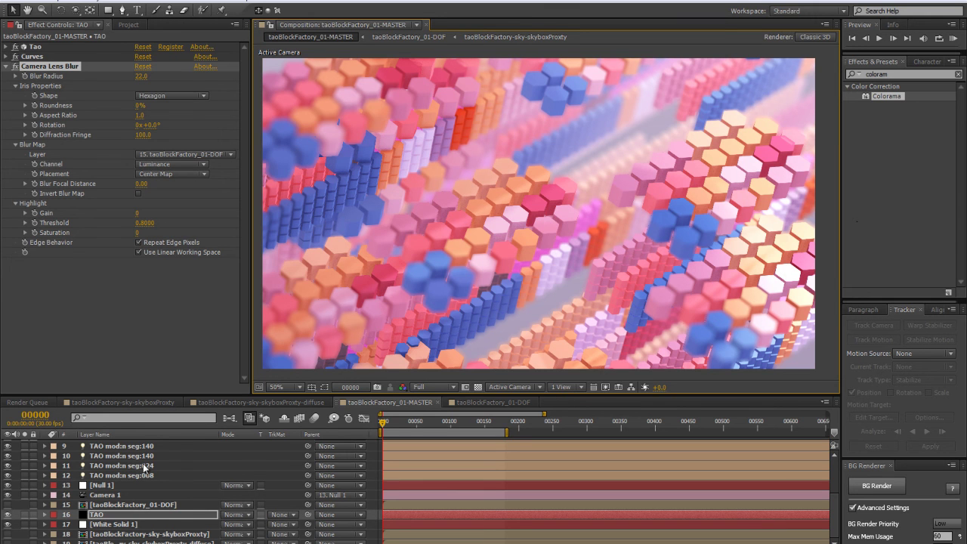
Step: Orbit the camera slightly in the MASTER composition view
key(c)
drag(500, 228, 503, 227)
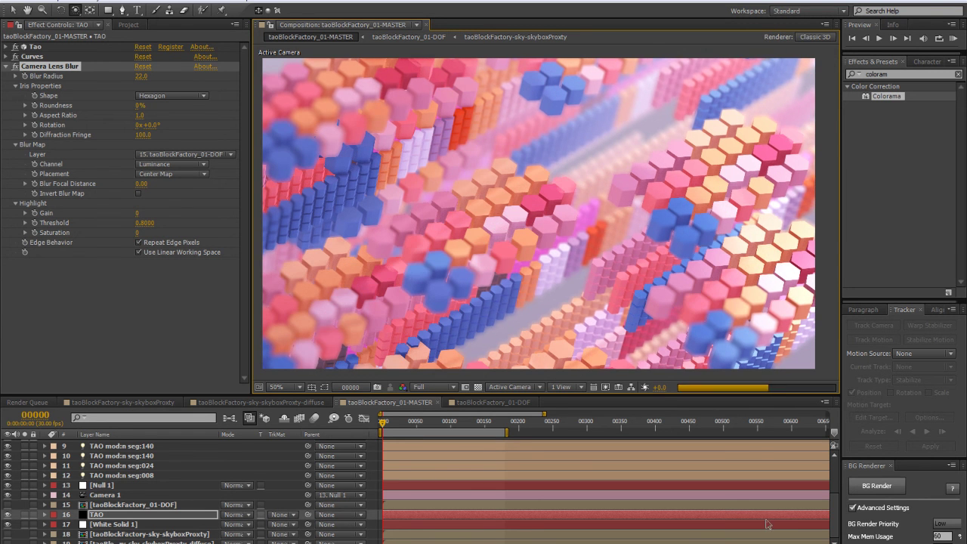